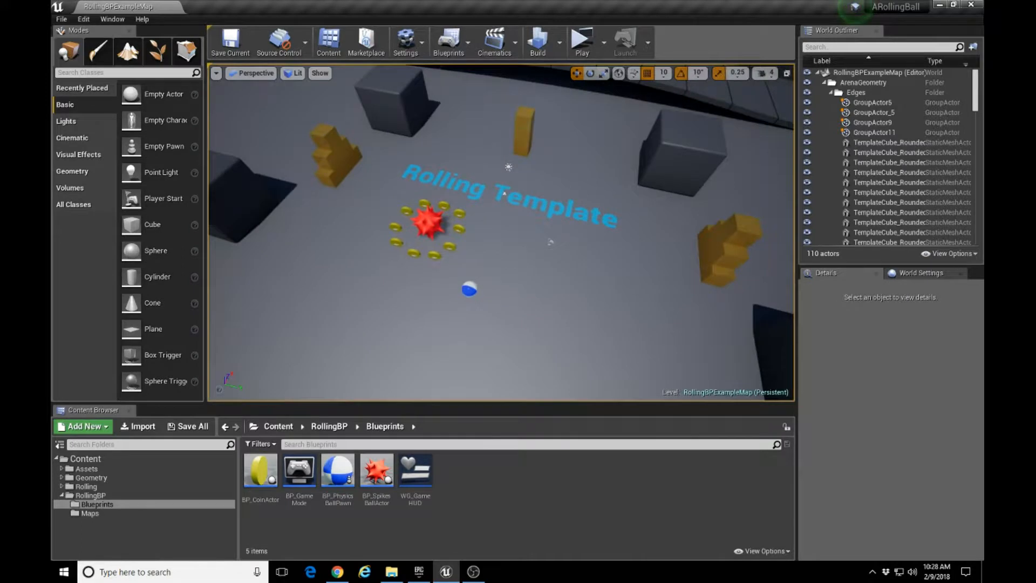
Switch to Chrome and find the A Rolling Ball project on the ue4resources.com 3D projects page
click(340, 574)
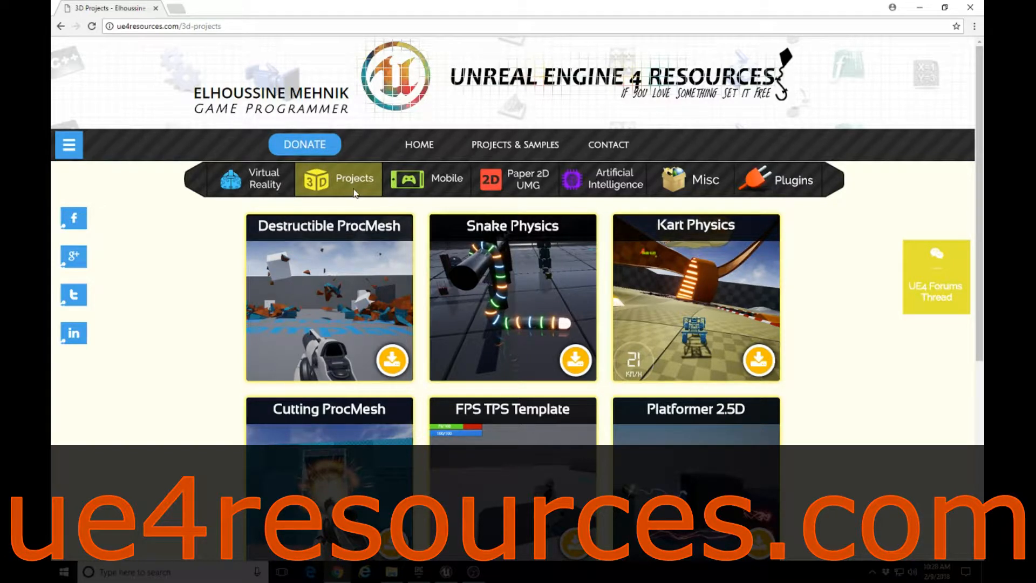
scroll(512, 287, down, 4)
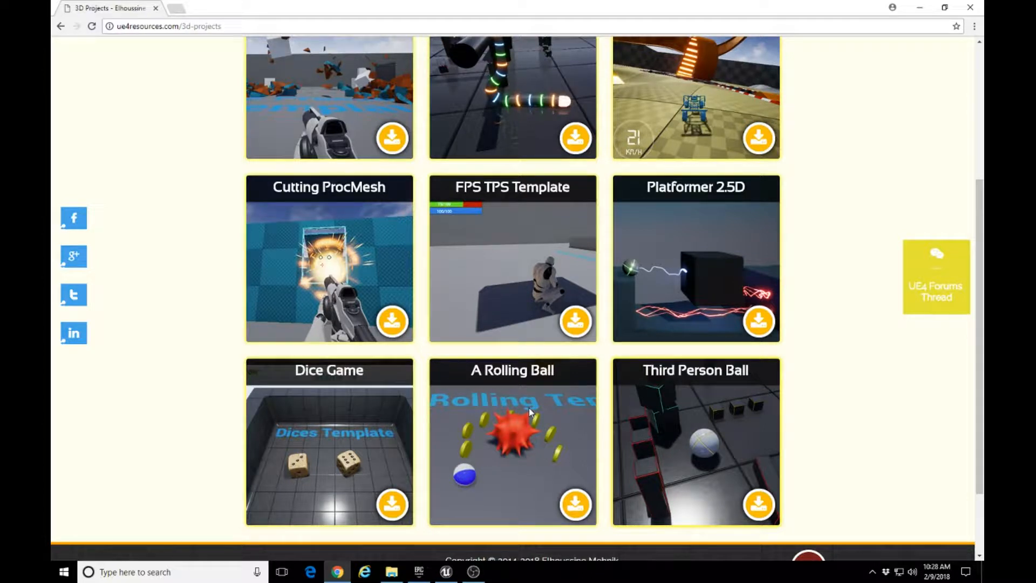
scroll(529, 408, up, 2)
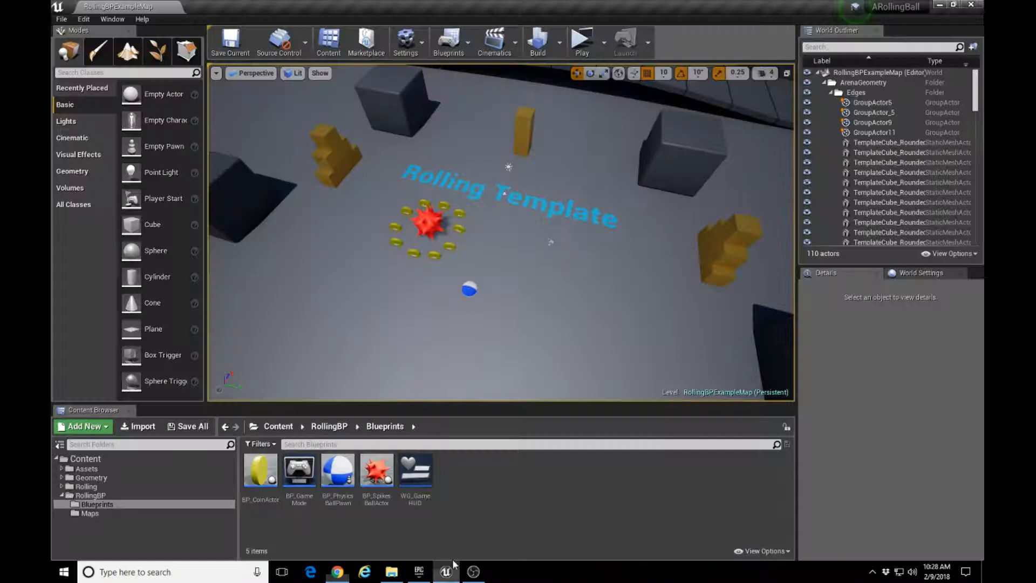
Switch back to the Unreal Editor, play the level and roll the ball around the spiked ball to collect all ten coins
click(446, 572)
drag(551, 307, 488, 278)
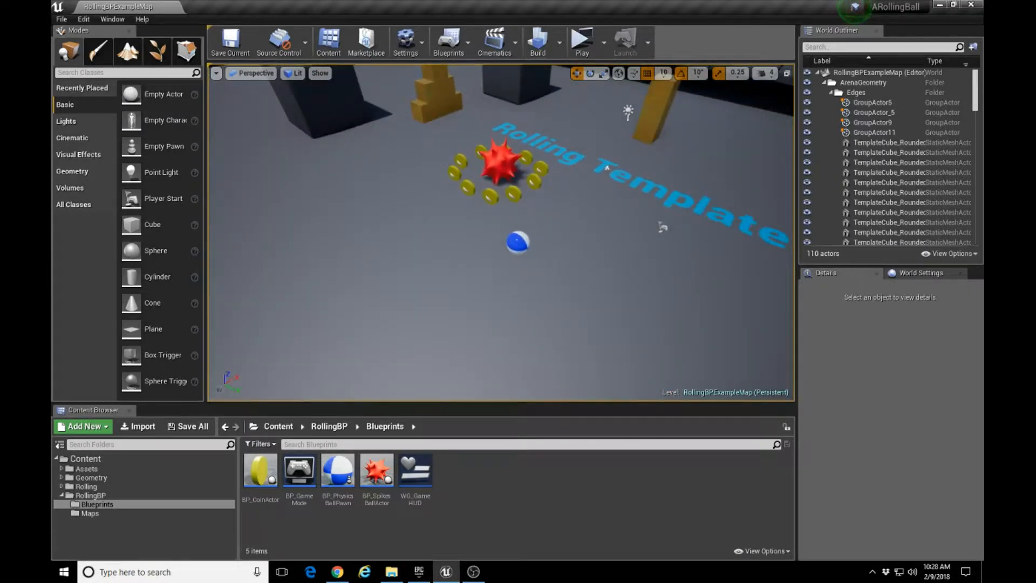
click(583, 39)
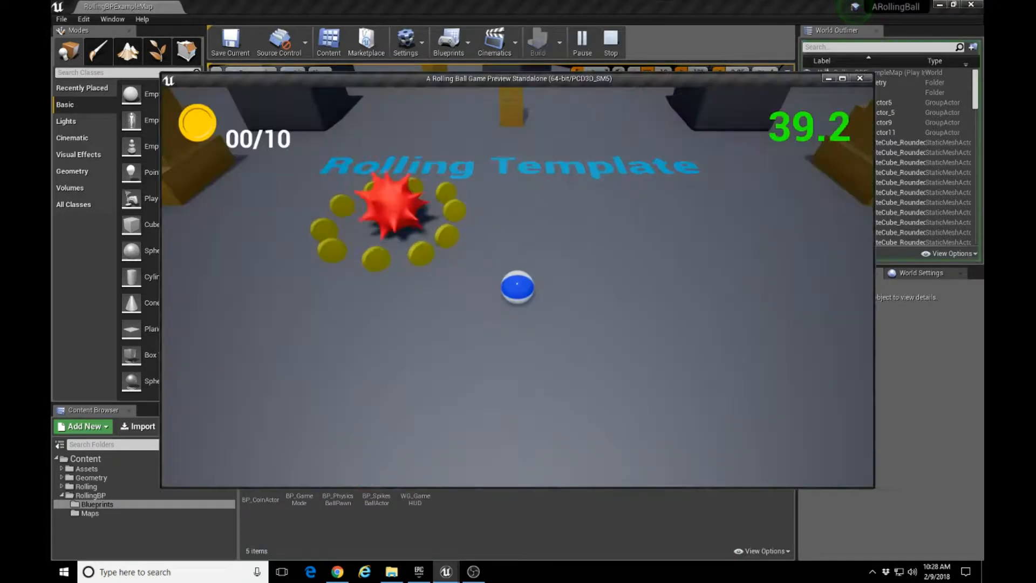
key(w)
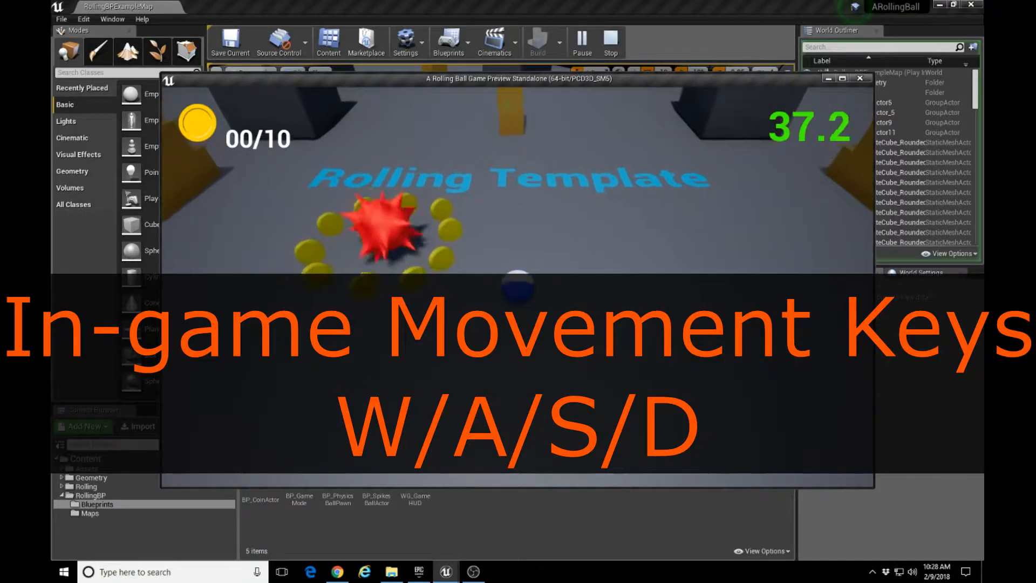
key(w)
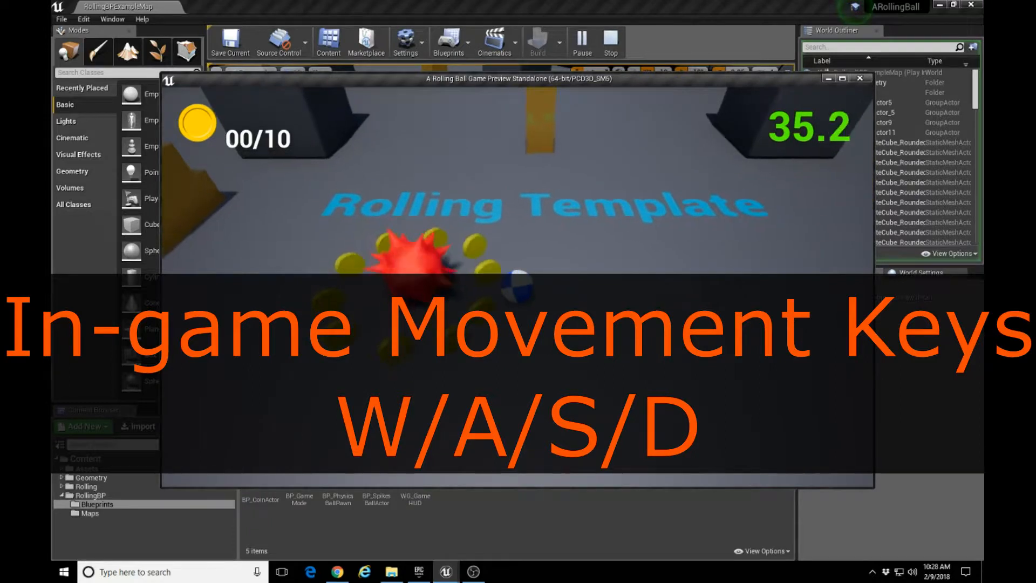
key(w)
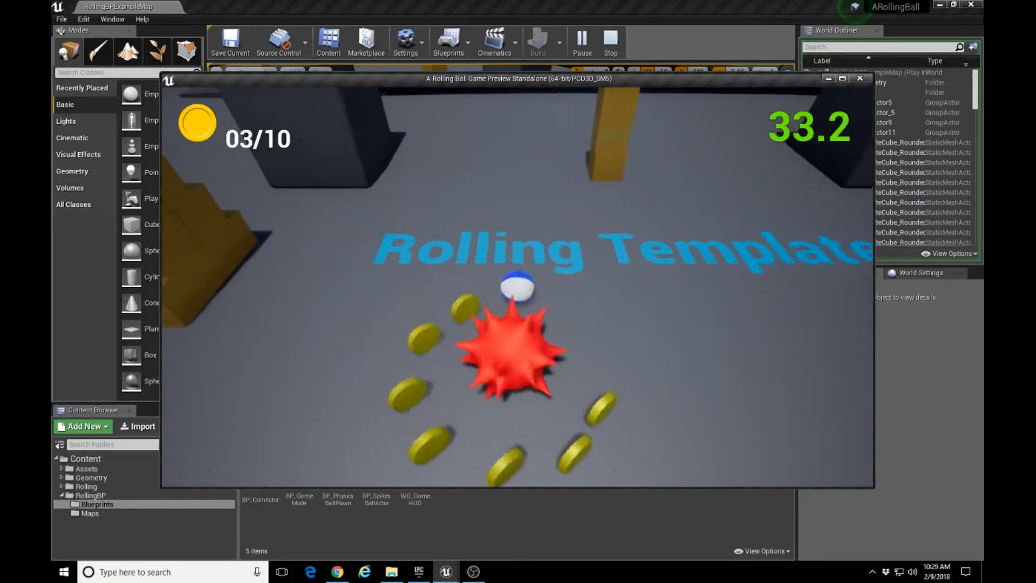
key(s)
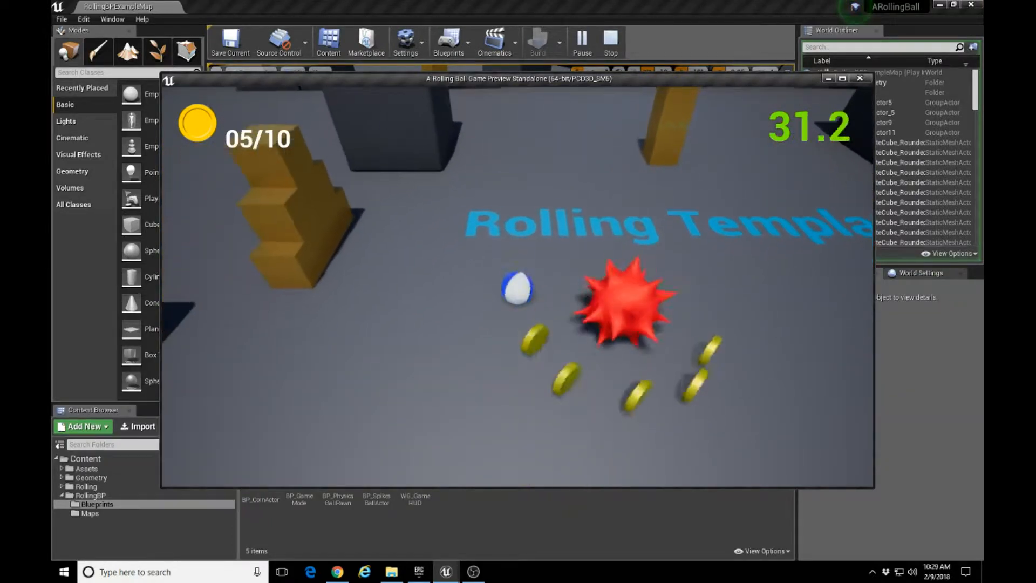
key(d)
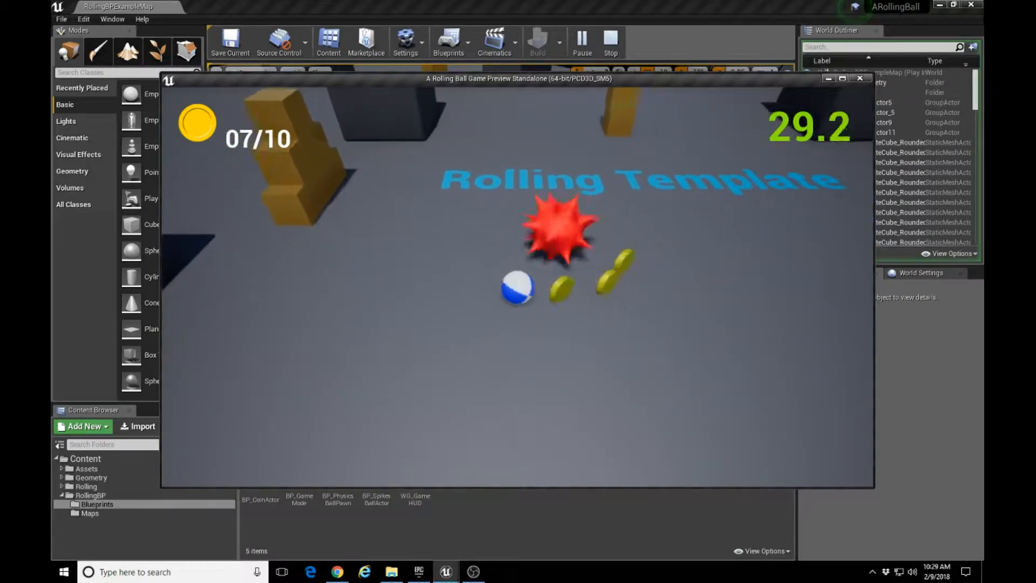
key(w)
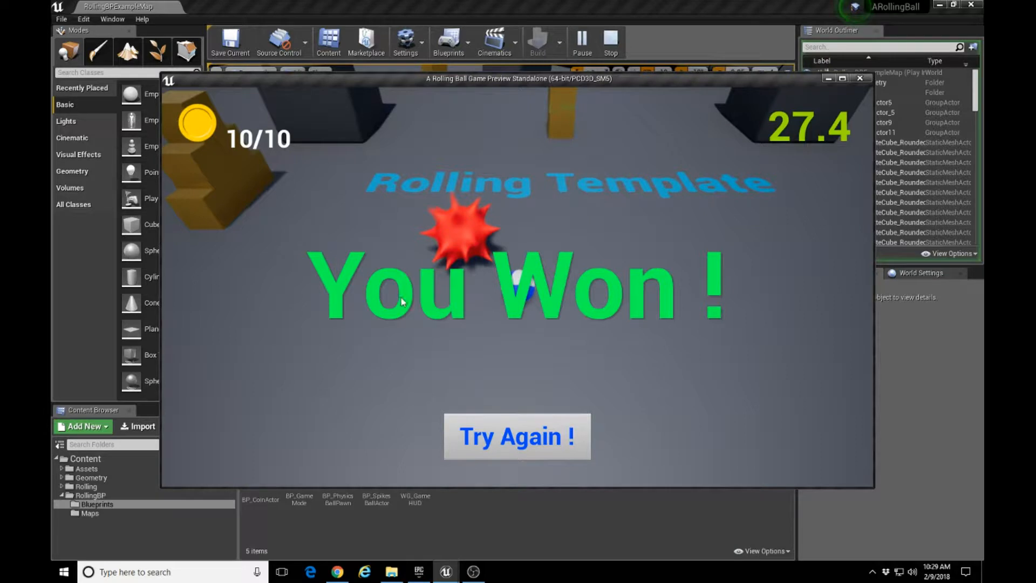
Restart the game, roll the ball into the red spiked ball, and close the game preview
click(521, 437)
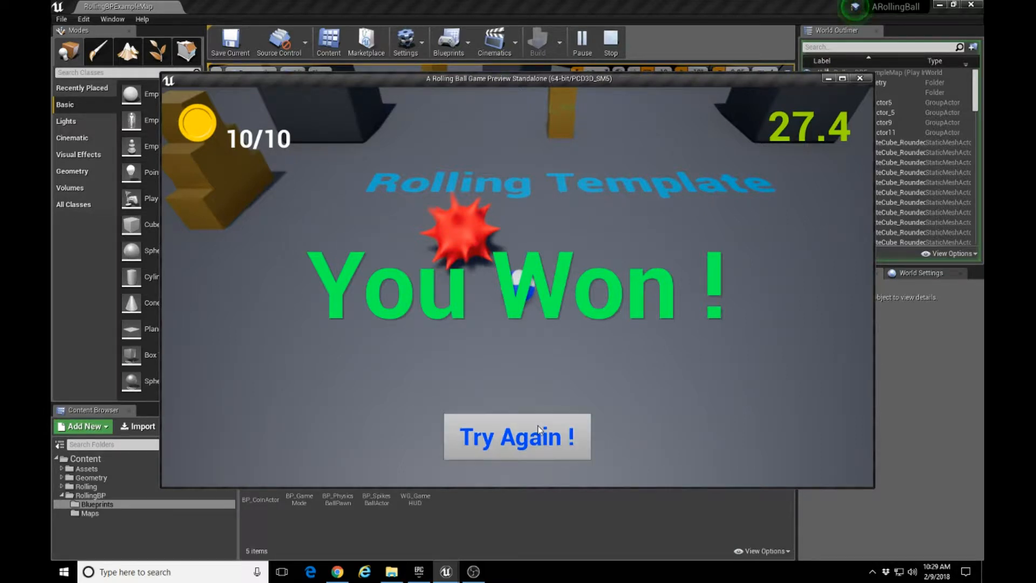
key(w)
key(a)
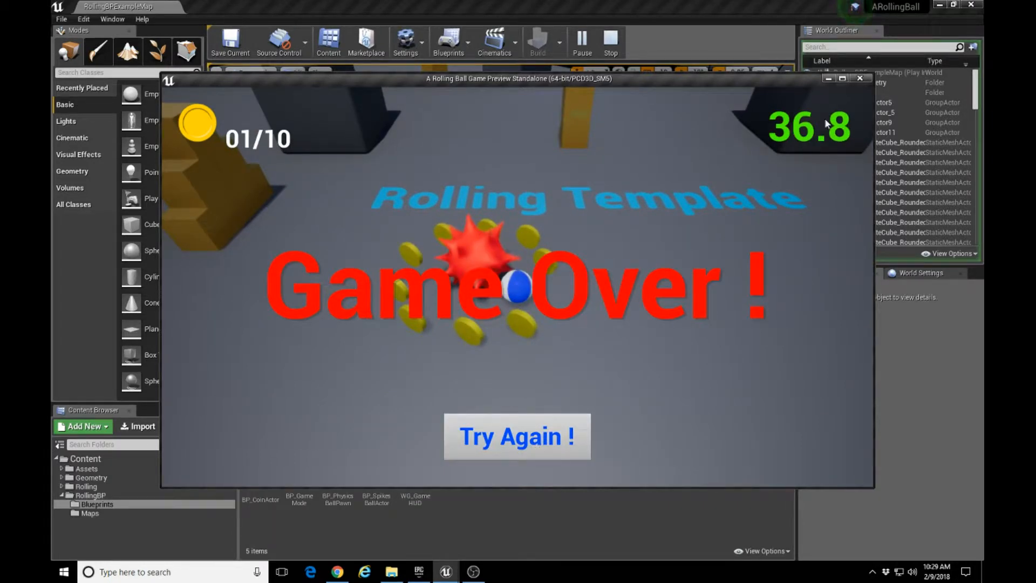
click(860, 78)
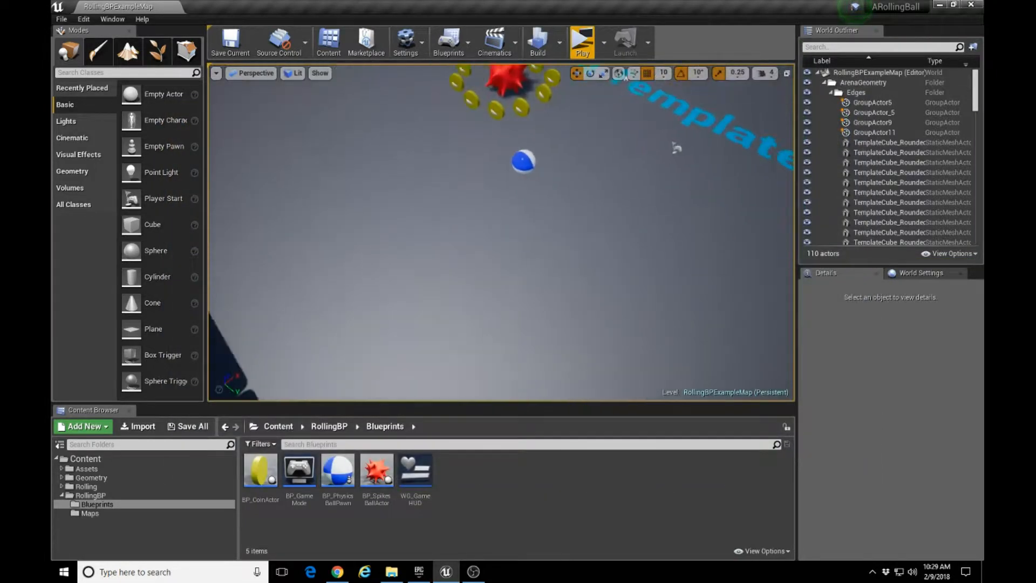
Select several of the coins around the red spiked ball one at a time to inspect them as separate actors
right_drag(502, 232, 540, 232)
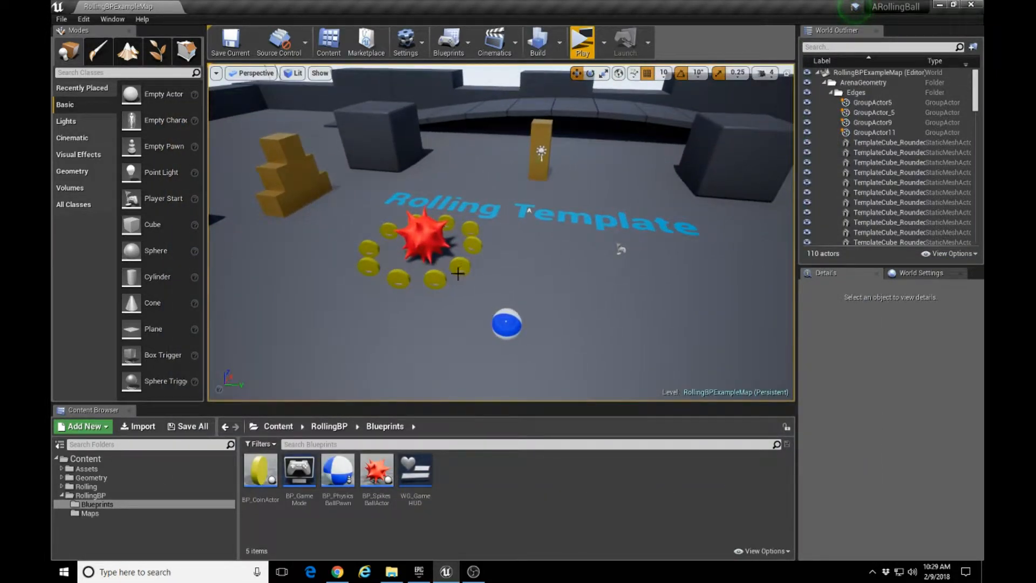
click(470, 233)
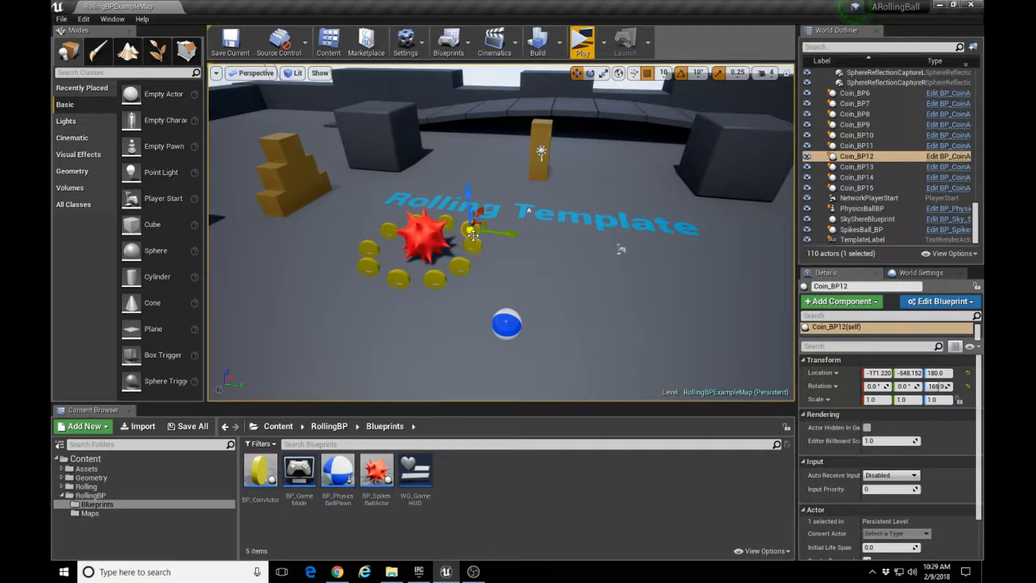
click(366, 265)
click(369, 248)
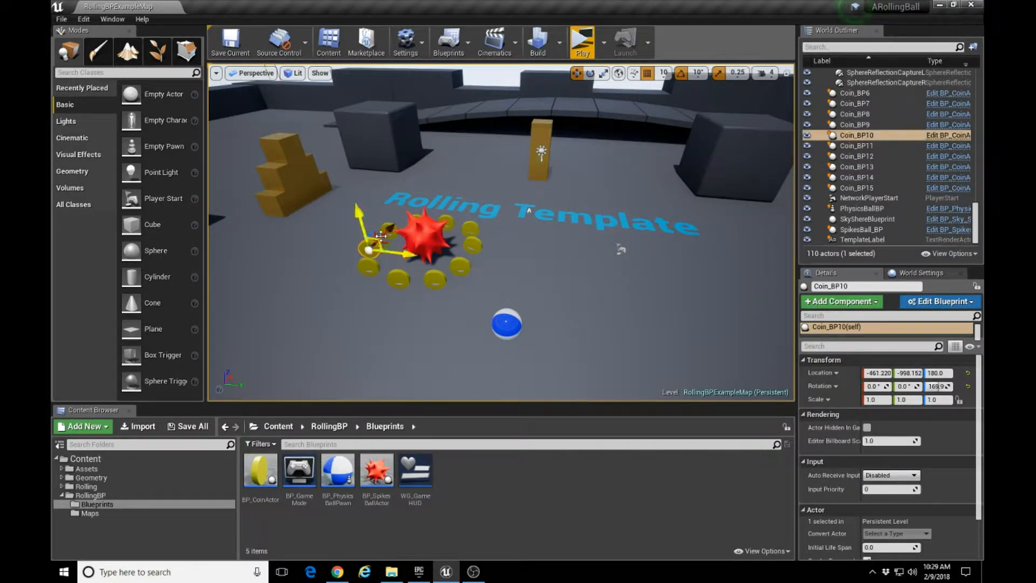
click(399, 278)
click(435, 279)
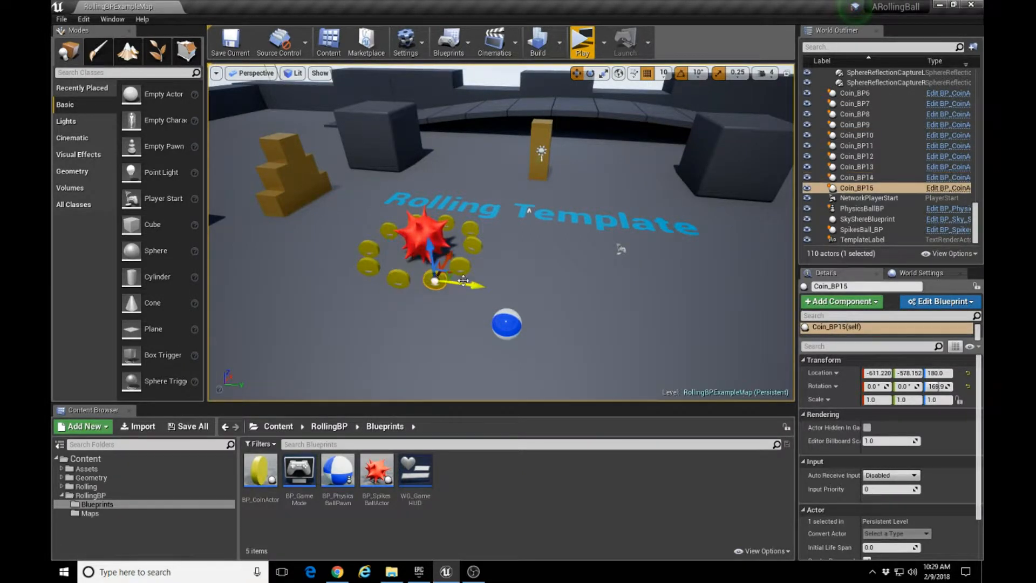
Delete the Rolling Template text label from the arena floor
click(521, 213)
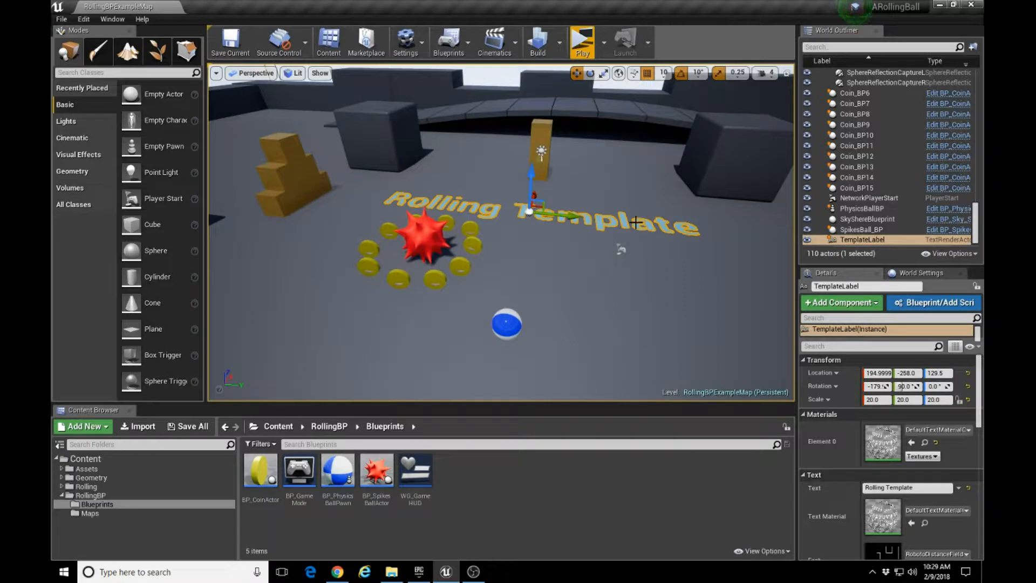
key(Delete)
mouse_move(570, 262)
right_down()
mouse_move(561, 324)
mouse_move(566, 243)
mouse_move(568, 289)
mouse_move(570, 259)
right_up()
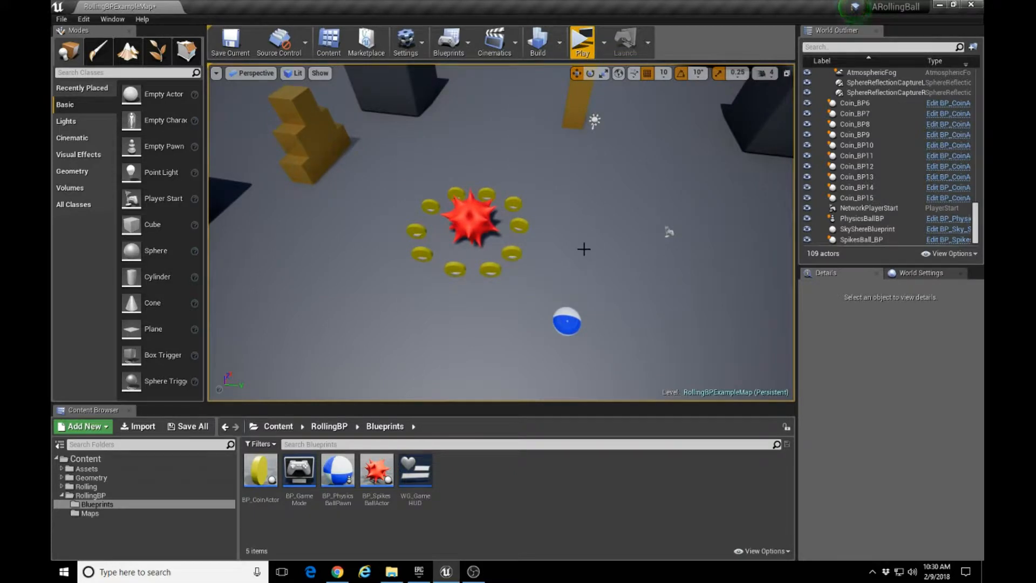
Duplicate Coin_BP6 along the Y axis to about -150, away from the coin ring, and delete the copy
click(518, 222)
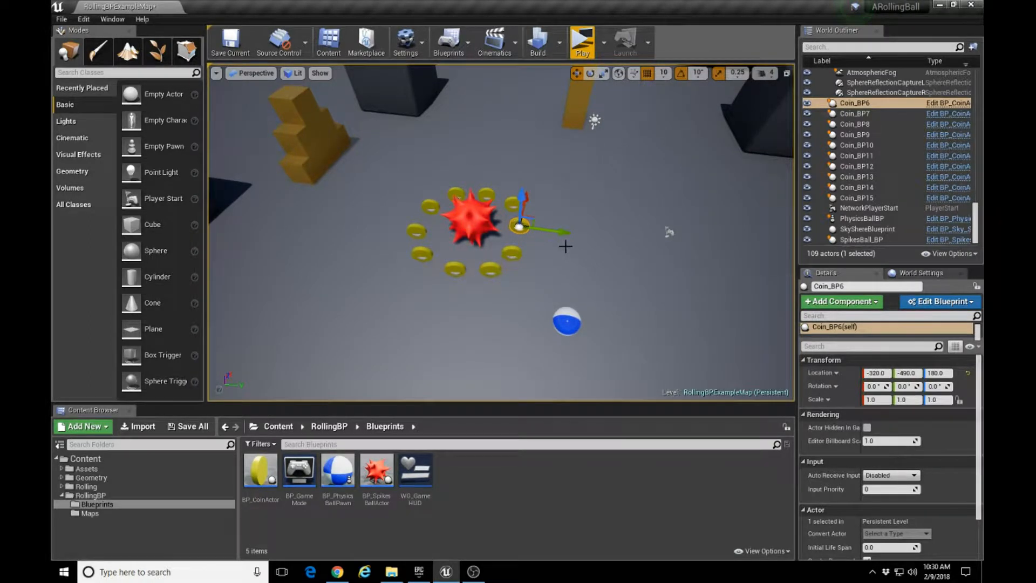
right_drag(559, 253, 504, 208)
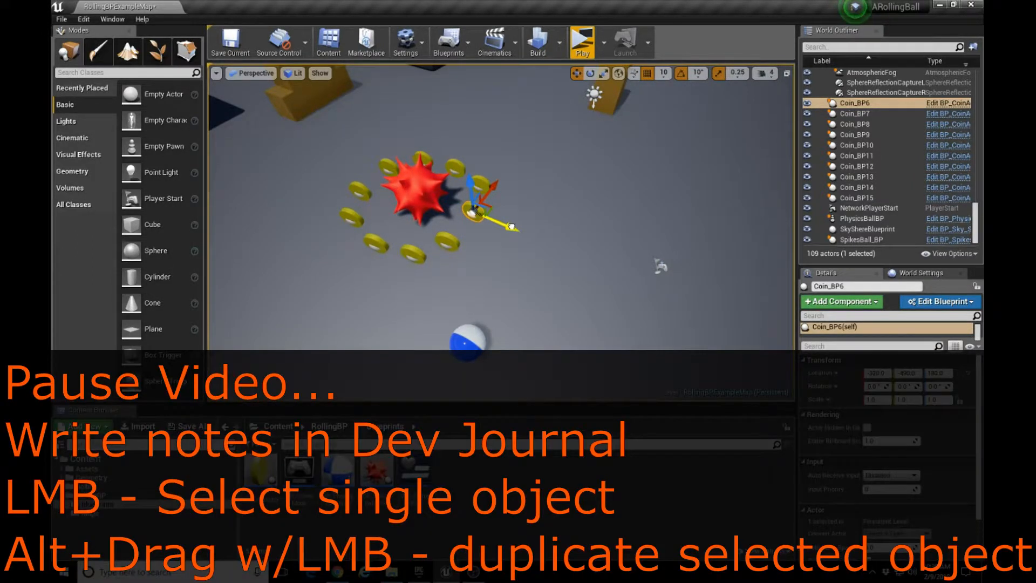
alt+drag(511, 226, 587, 273)
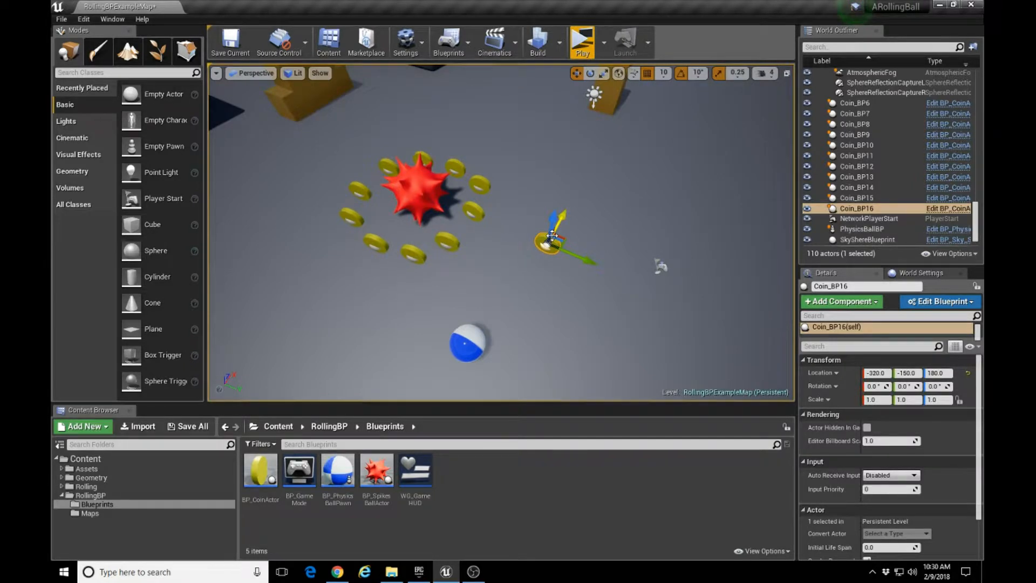
key(Delete)
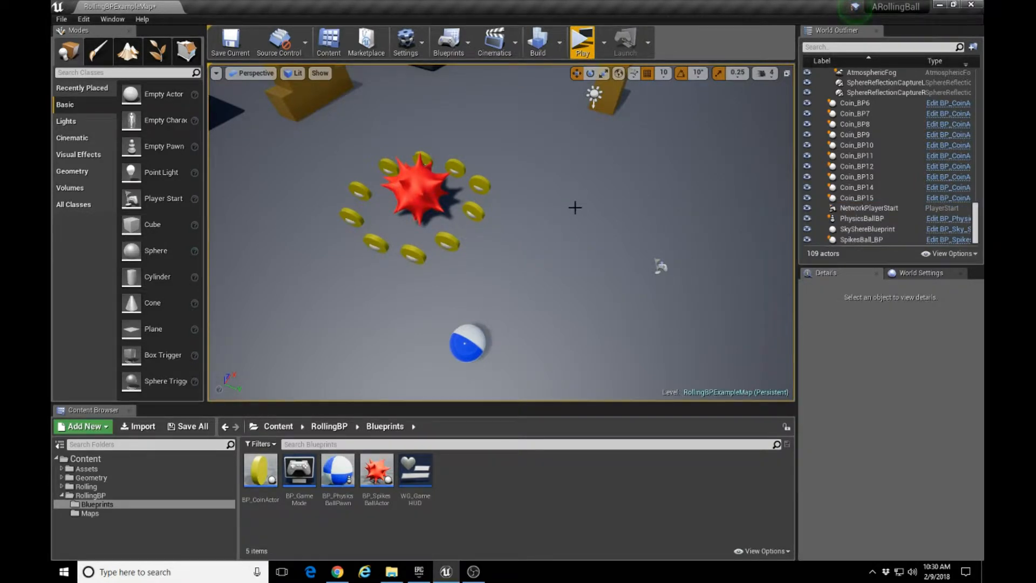
Select seven coins around the spiked ball together: Coin_BP6, 7, 9, 12, 13, 14 and 15
click(471, 208)
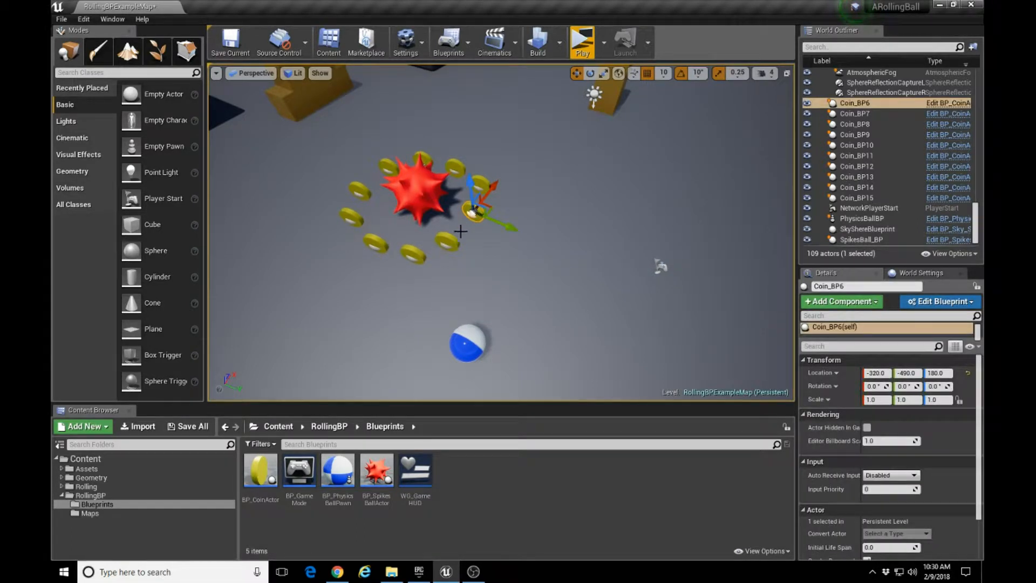
ctrl+click(483, 184)
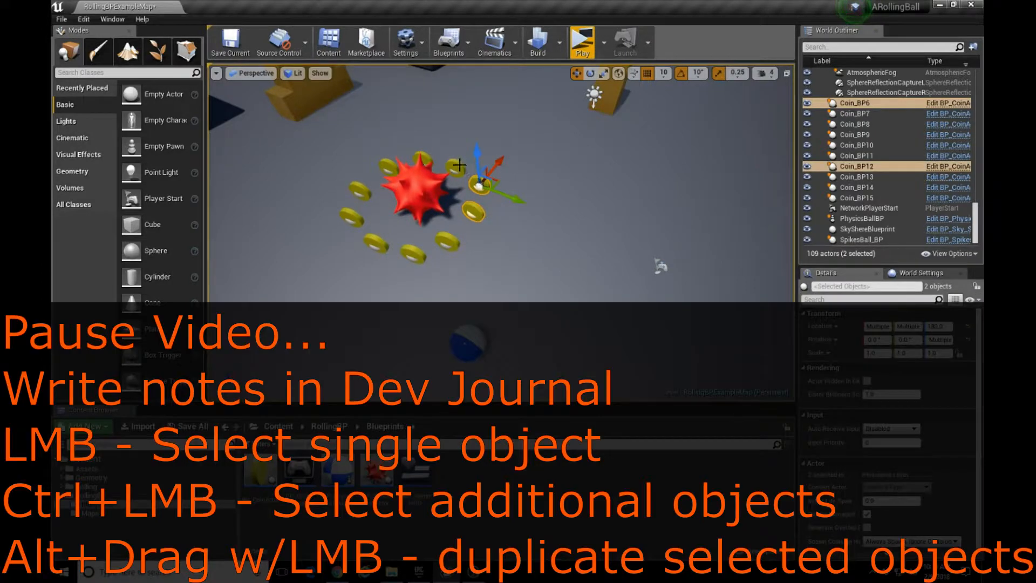
ctrl+click(445, 162)
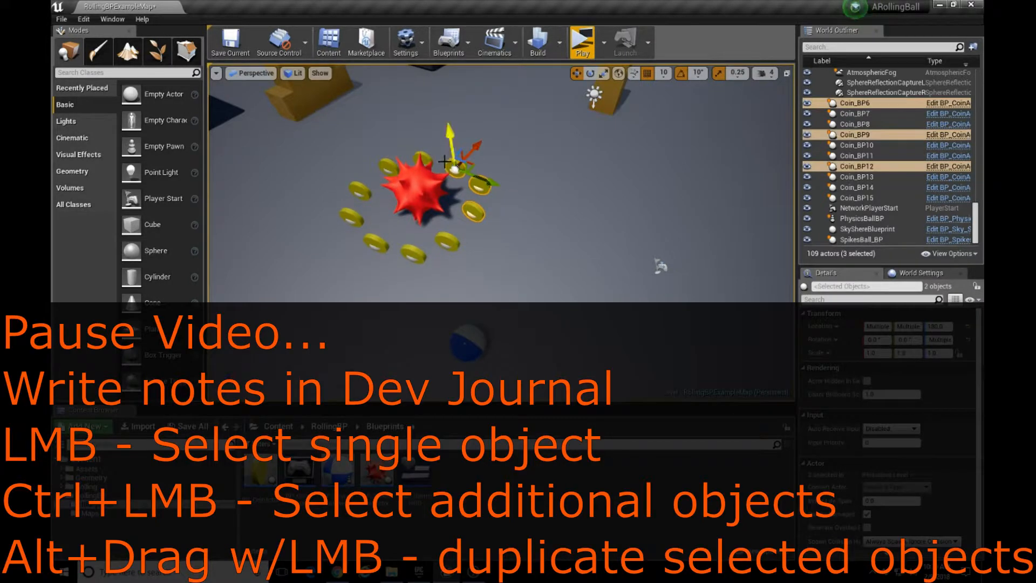
ctrl+click(449, 235)
ctrl+click(413, 252)
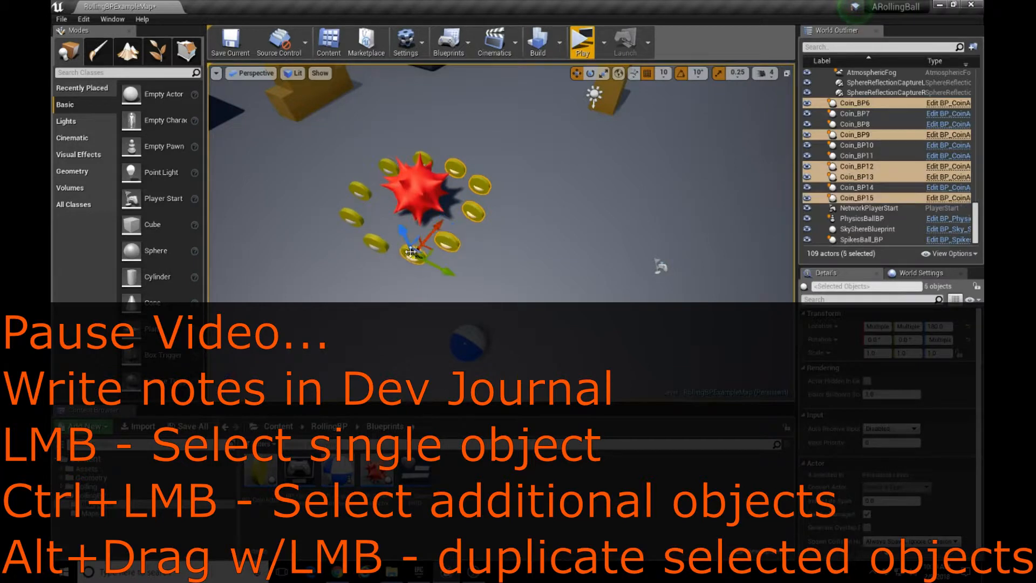
ctrl+click(381, 244)
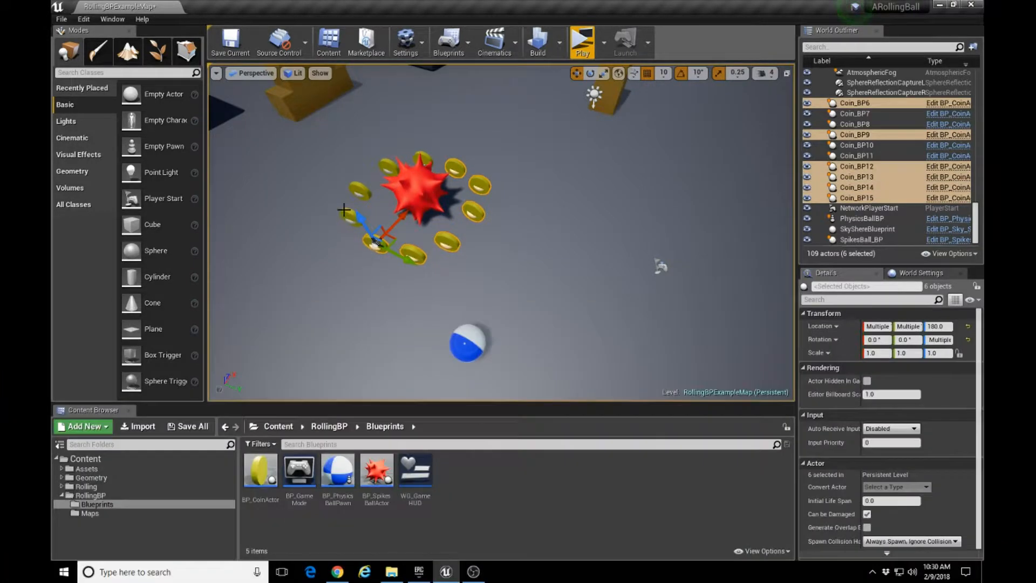
ctrl+click(348, 215)
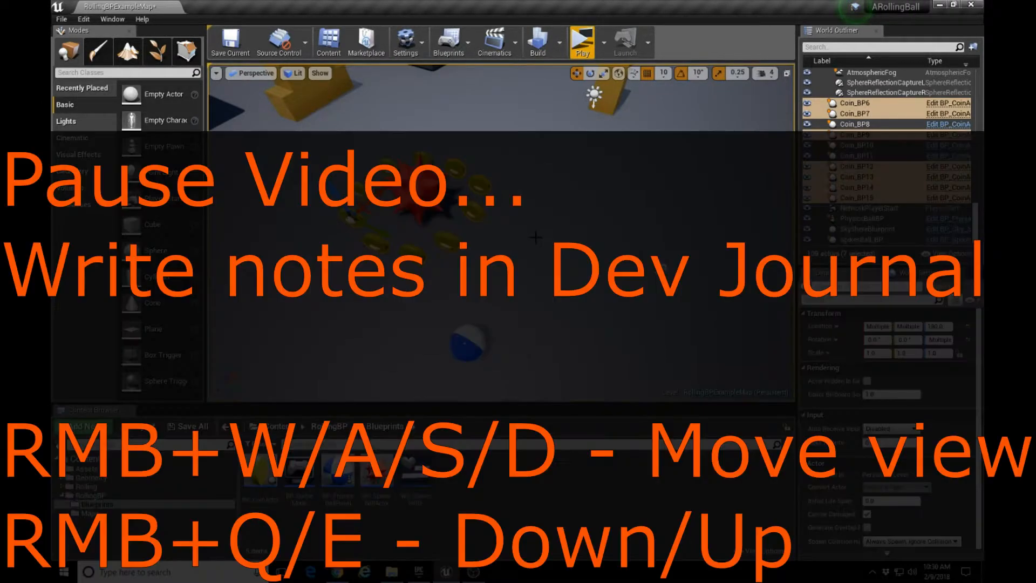
Add the remaining coins, Coin_BP8, Coin_BP10 and Coin_BP11, to the selection to cover the whole coin ring
right_drag(537, 236, 556, 219)
key(a)
key(a)
key(a)
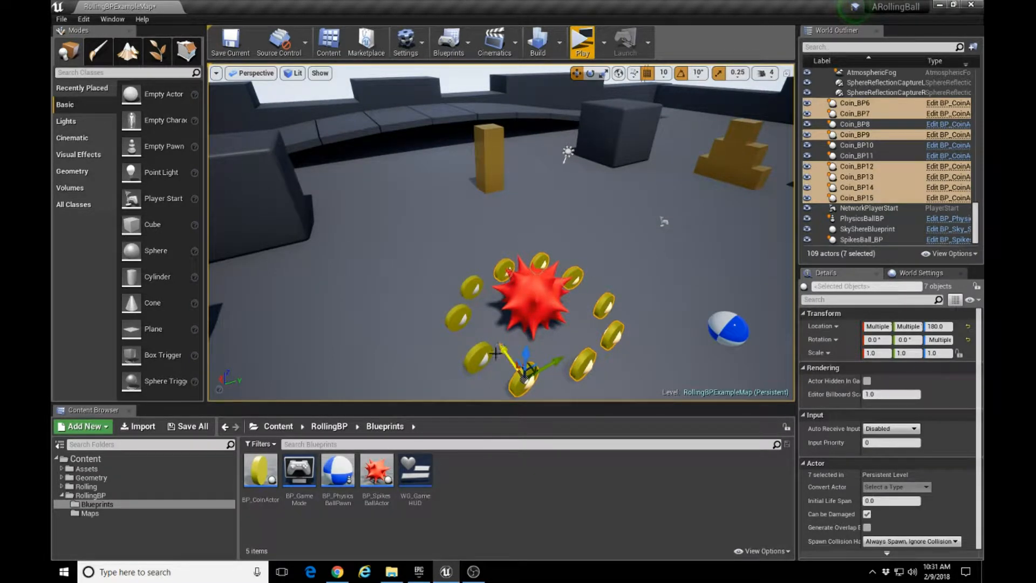
ctrl+click(478, 359)
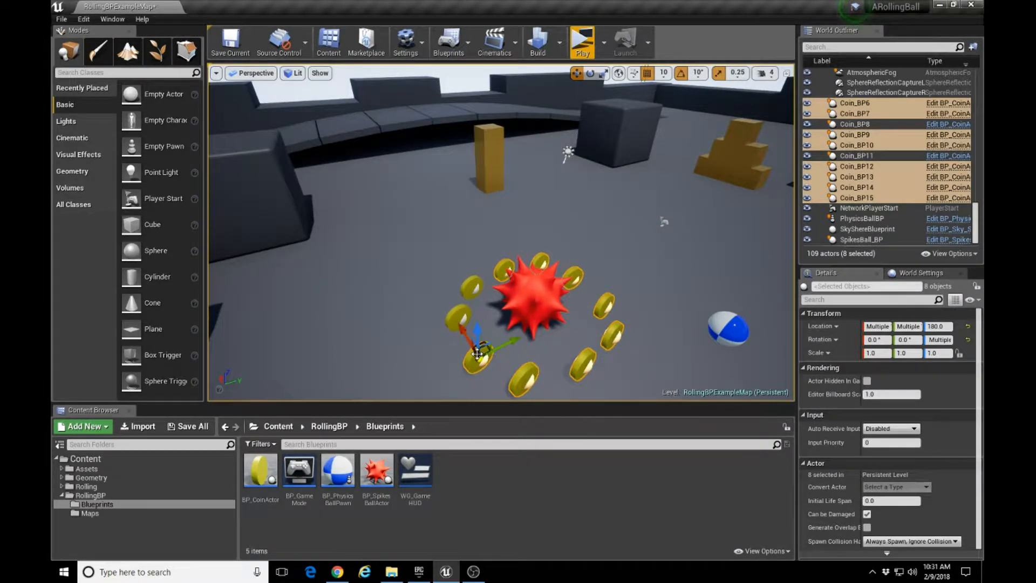
ctrl+click(457, 312)
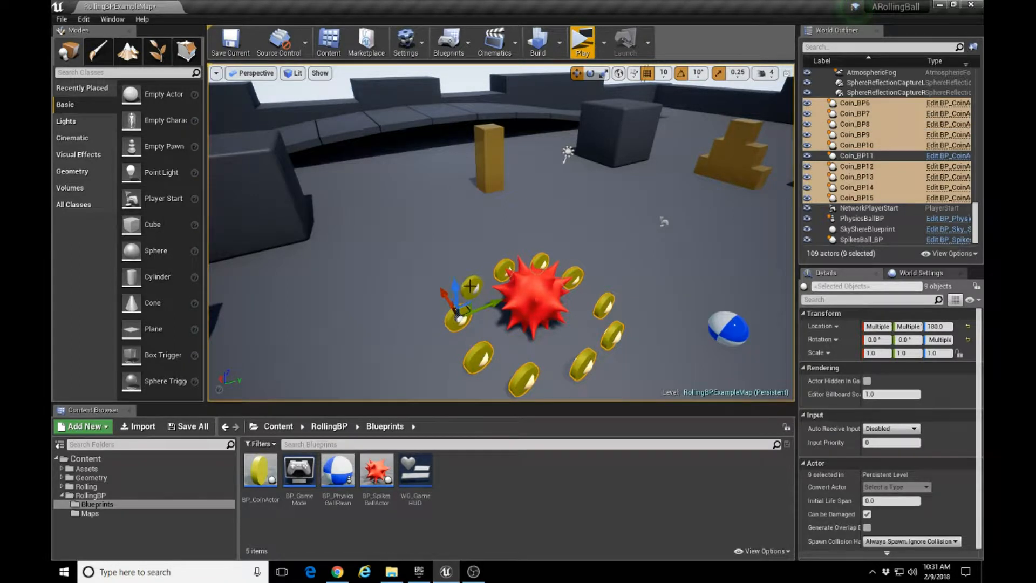
ctrl+click(470, 286)
drag(493, 340, 484, 316)
right_drag(484, 316, 516, 324)
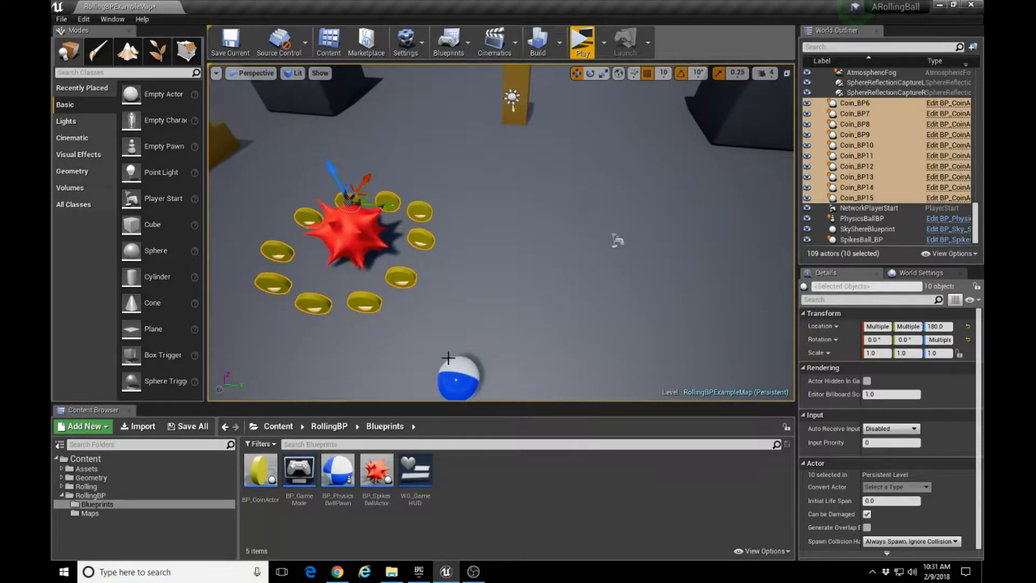
Reselect eight coins of the ring around the spiked ball: Coin_BP6, 7, 8, 10, 12, 13, 14 and 15
click(400, 269)
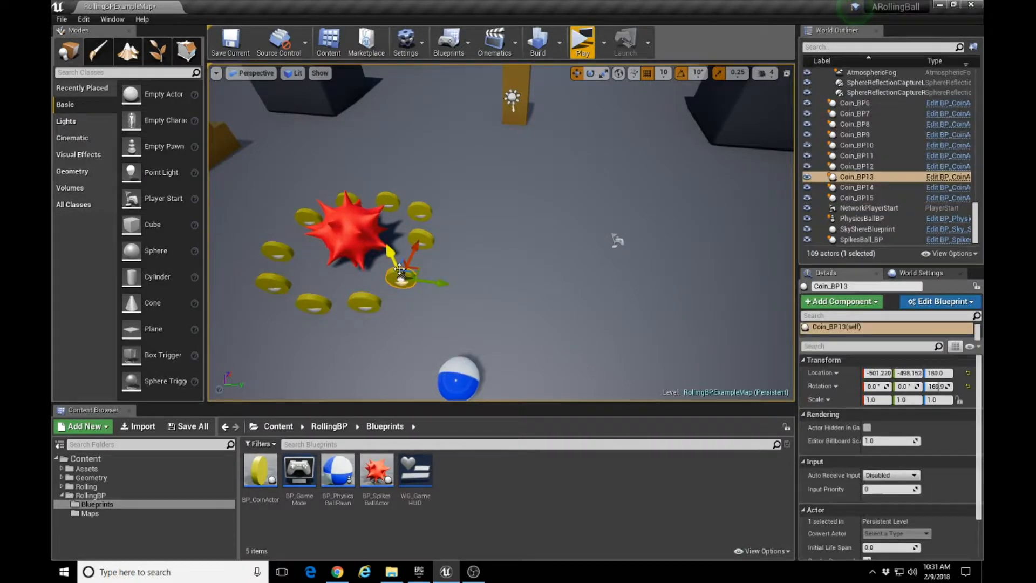
ctrl+click(420, 238)
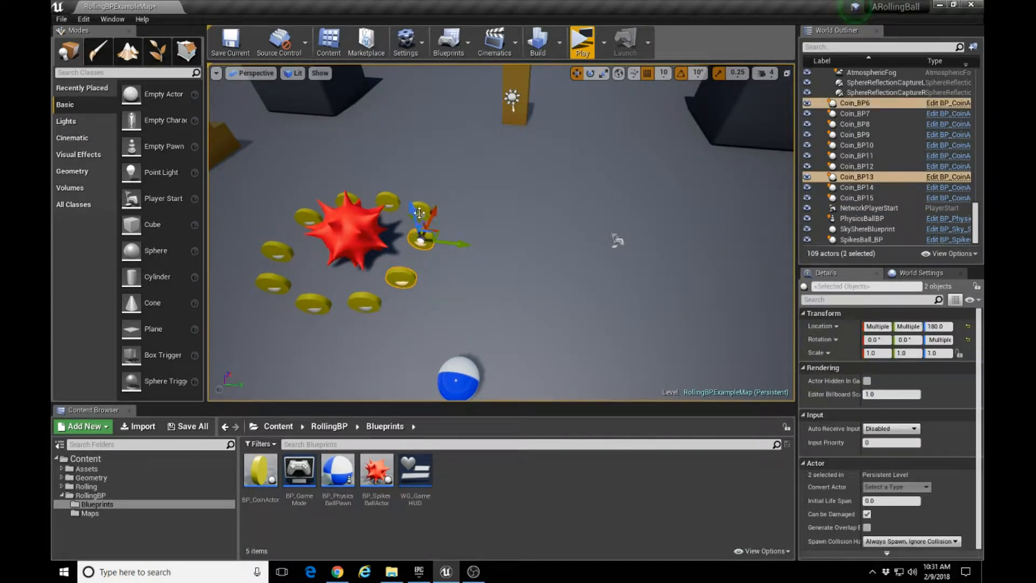
ctrl+click(420, 210)
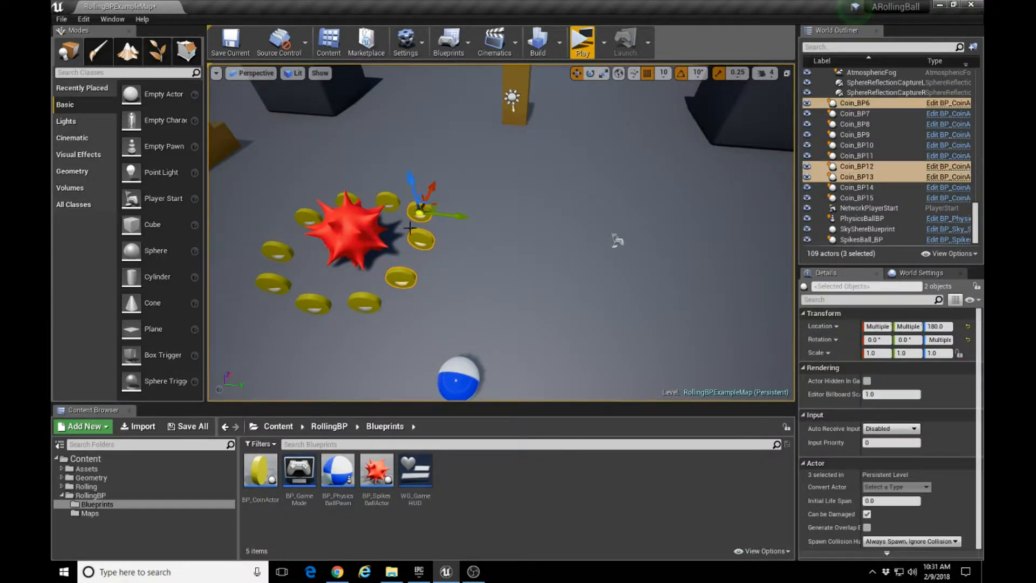
ctrl+click(367, 302)
ctrl+click(321, 300)
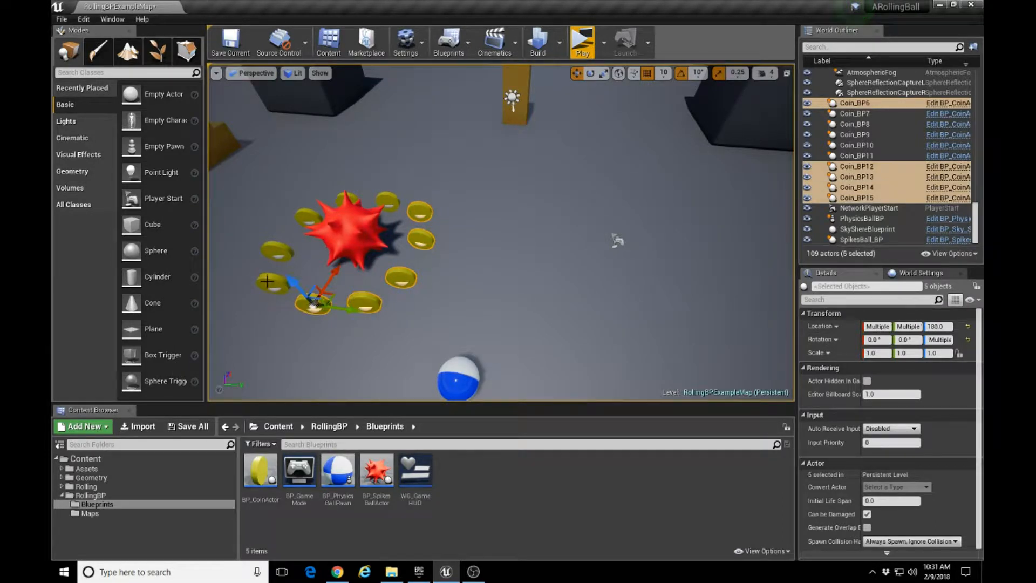
ctrl+click(274, 282)
ctrl+click(277, 250)
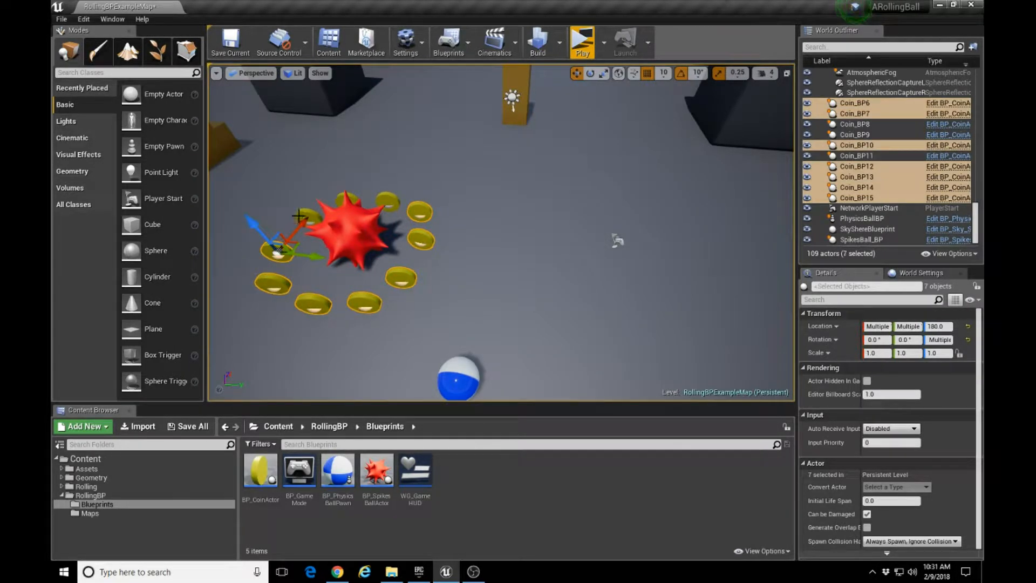
ctrl+click(303, 217)
Add Coin_BP9 and Coin_BP11 to the selection and duplicate the ten-coin ring along the Y axis onto the open floor beyond the player start
mouse_move(304, 217)
right_down()
mouse_move(305, 173)
mouse_move(302, 221)
right_up()
key(w)
key(a)
key(s)
key(s)
right_drag(419, 274, 419, 257)
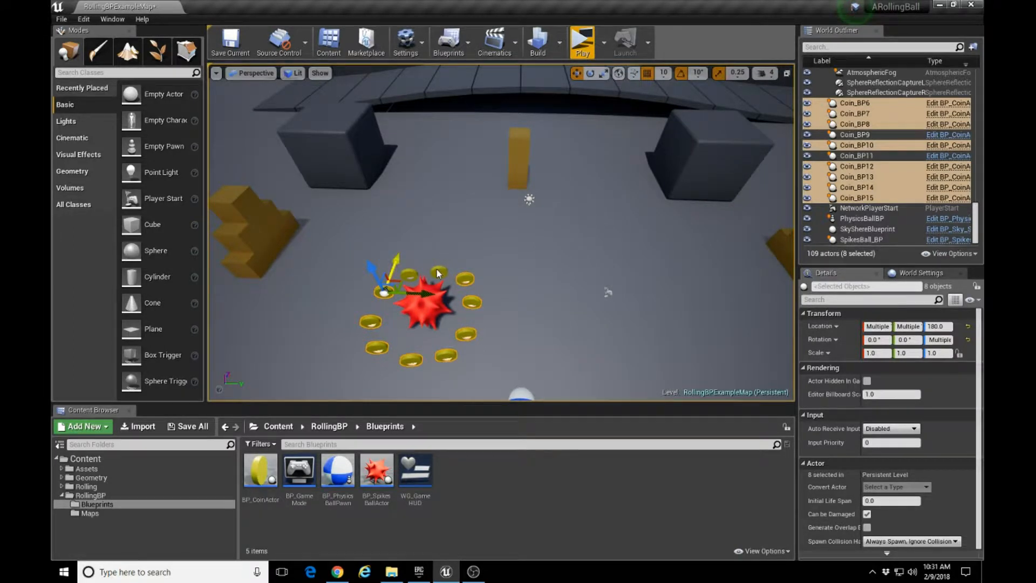
ctrl+click(439, 273)
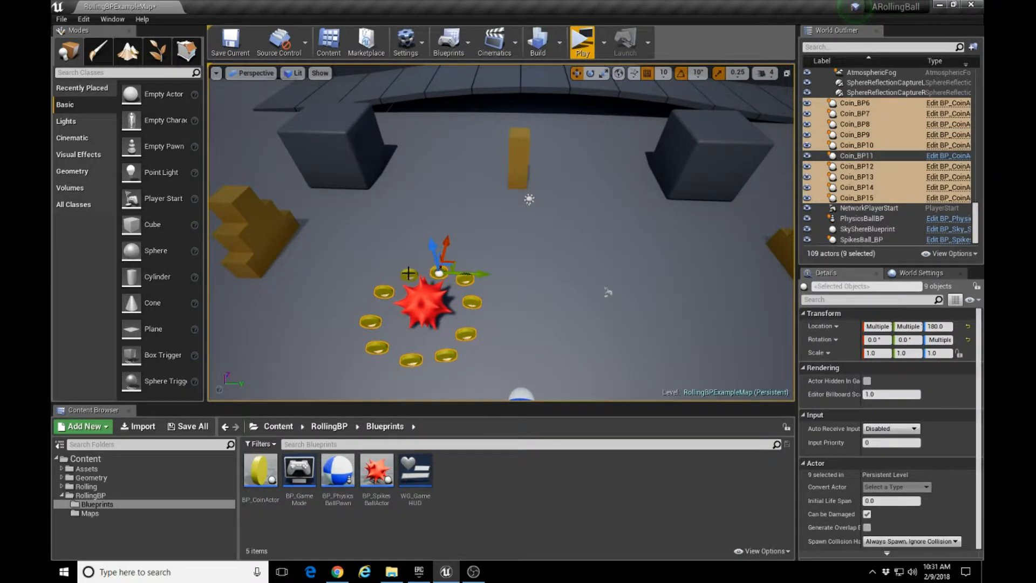
ctrl+click(408, 274)
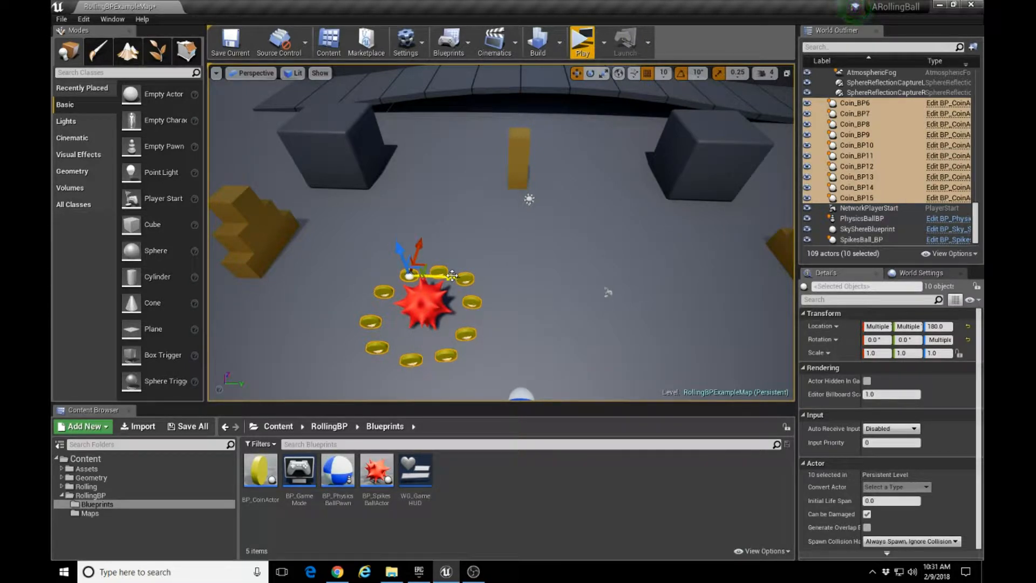
alt+drag(452, 276, 730, 290)
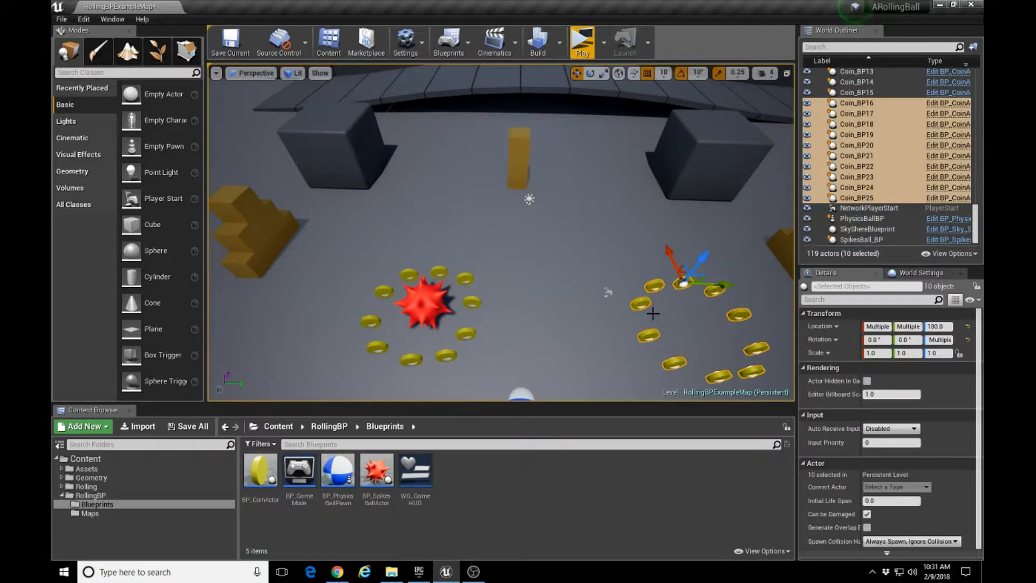
Duplicate the spiked ball along the Y axis to -40, and duplicate that copy to Y 670 inside the new coin ring
click(420, 306)
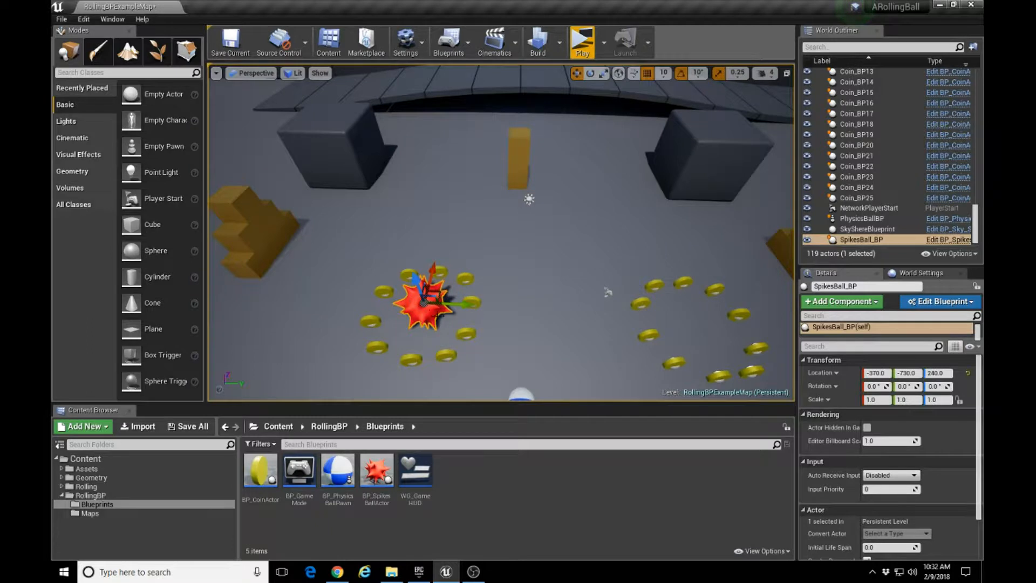
alt+drag(465, 305, 601, 317)
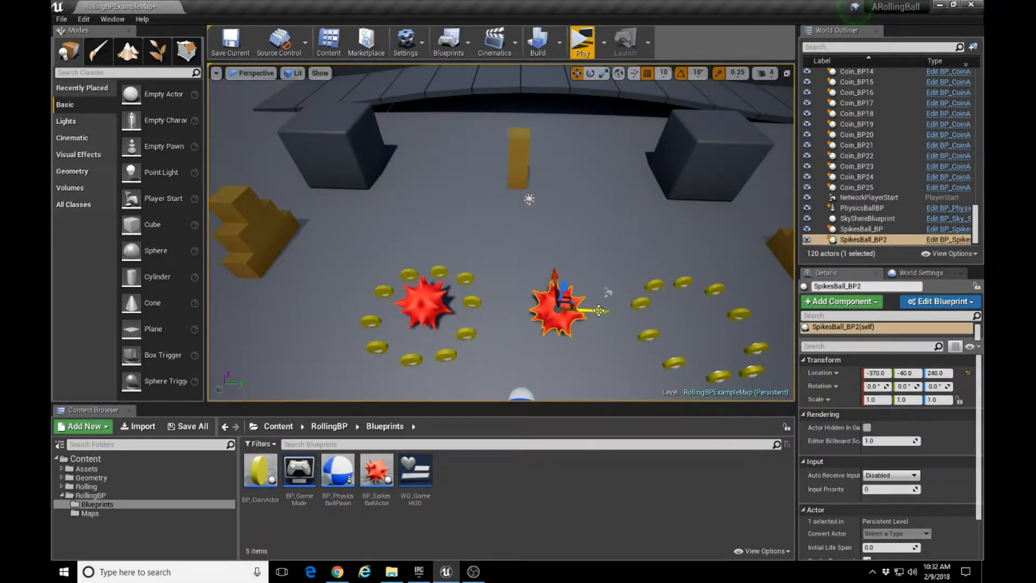
alt+drag(600, 311, 743, 318)
Duplicate the top cube of the orange column along the X axis to about -81 and drop the copy onto the floor
right_drag(609, 292, 508, 272)
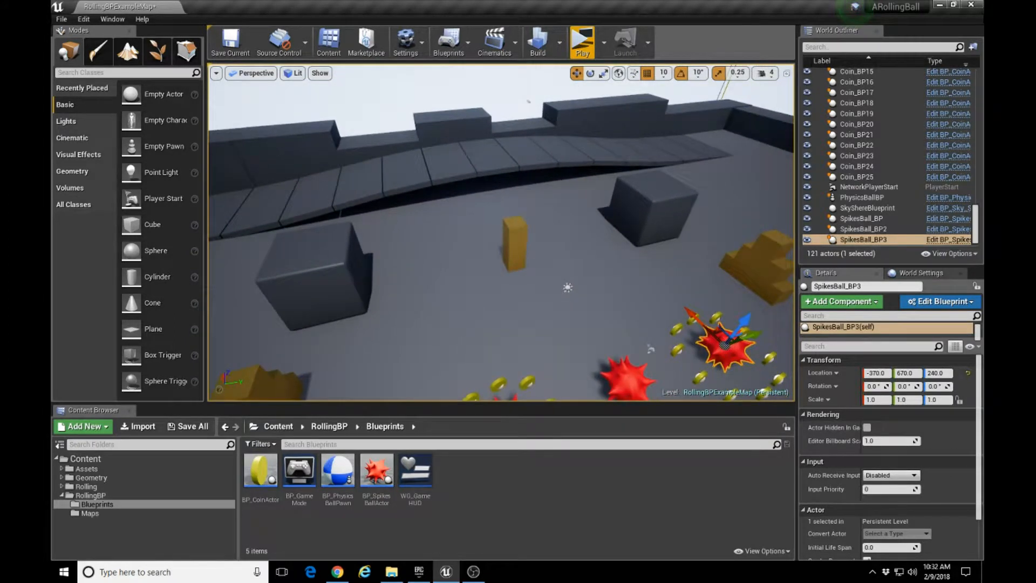
click(517, 240)
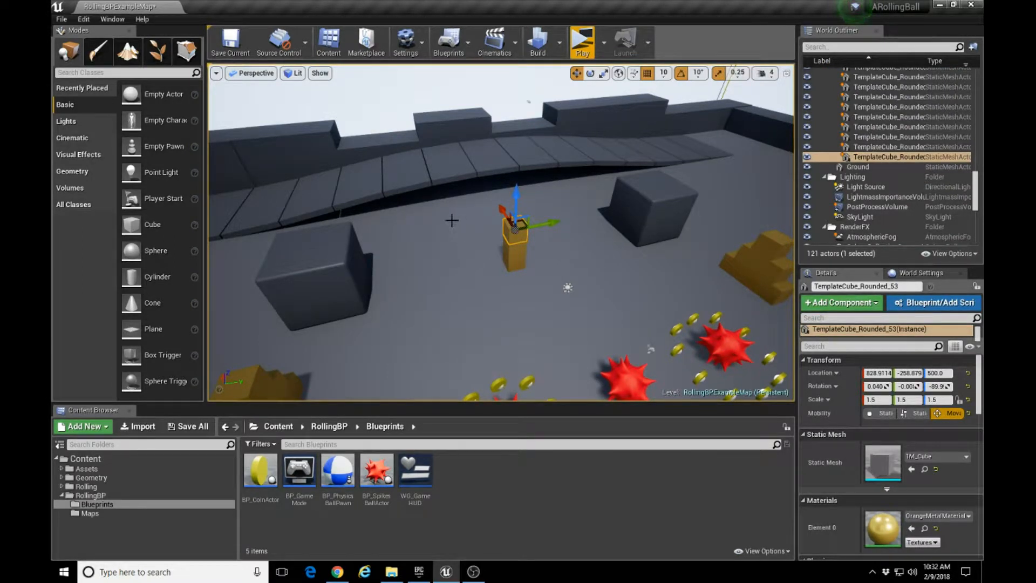
alt+drag(503, 206, 544, 279)
right_drag(561, 335, 551, 326)
right_drag(615, 321, 481, 263)
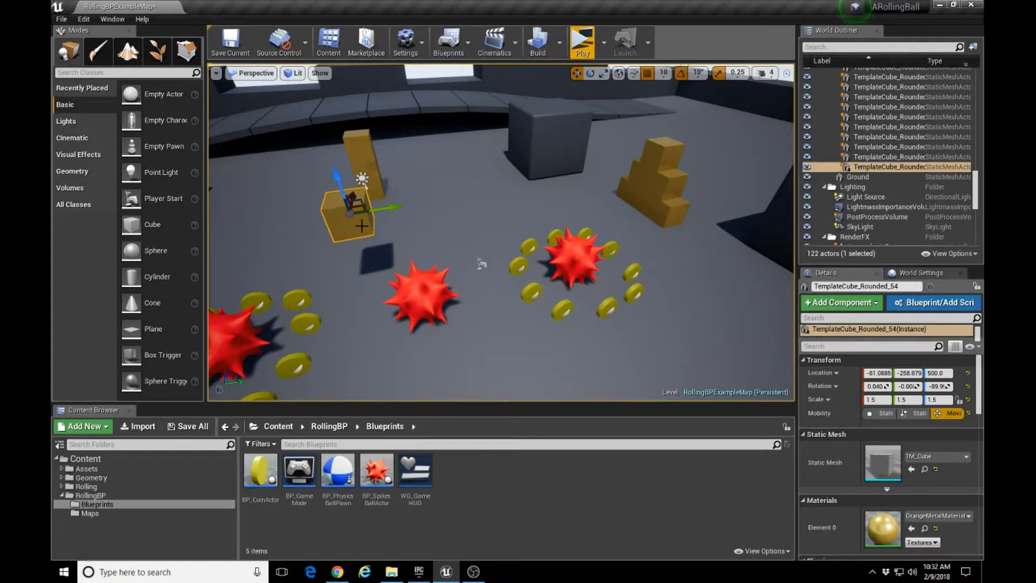
key(End)
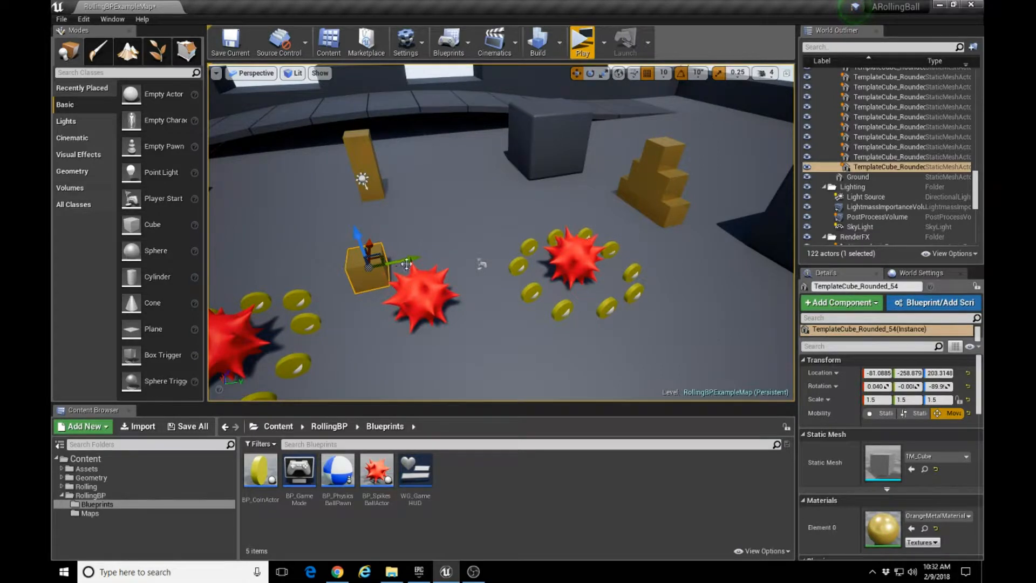
Box in the middle spiked ball with three more cube copies, at about X -611, Y -259; X -611, Y 111; and X -81, Y 81
alt+drag(481, 264, 339, 263)
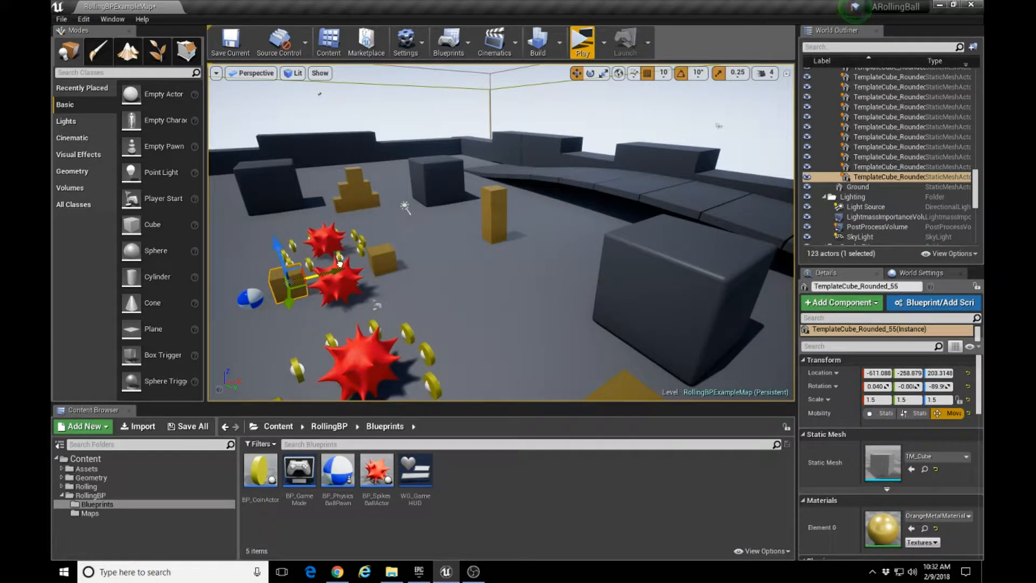
right_drag(378, 265, 304, 334)
alt+drag(318, 346, 377, 357)
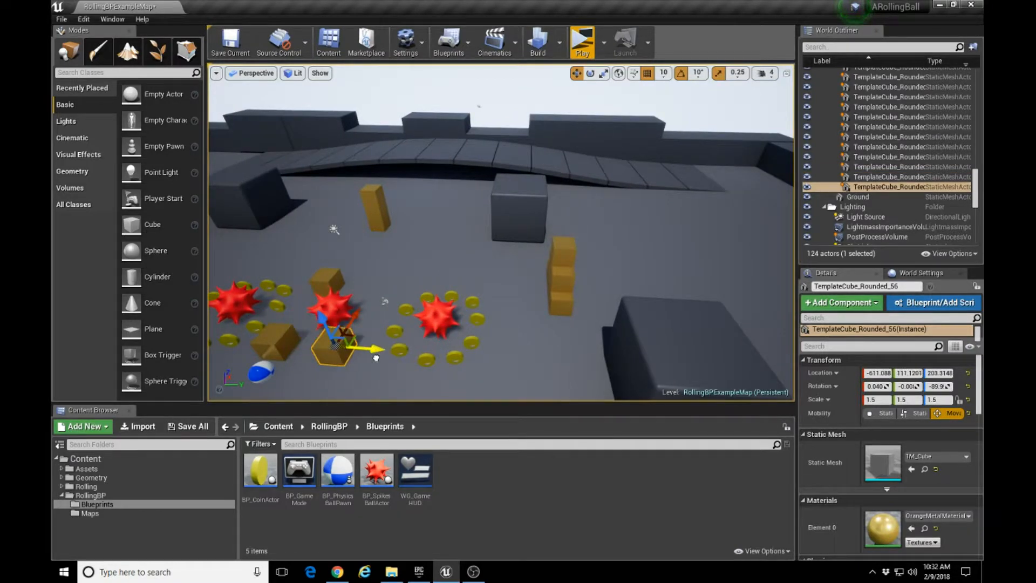
click(327, 278)
alt+drag(363, 284, 408, 289)
Duplicate Coin_BP13 along the X axis to about 169, and duplicate that copy along the Y axis to about 332
right_drag(375, 375, 424, 352)
right_drag(358, 270, 357, 295)
key(s)
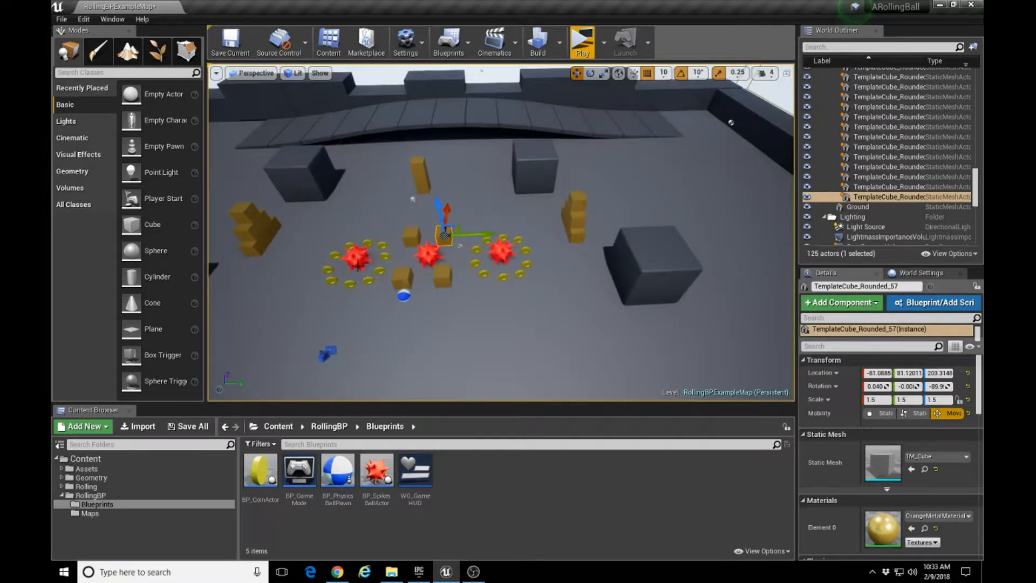
click(379, 270)
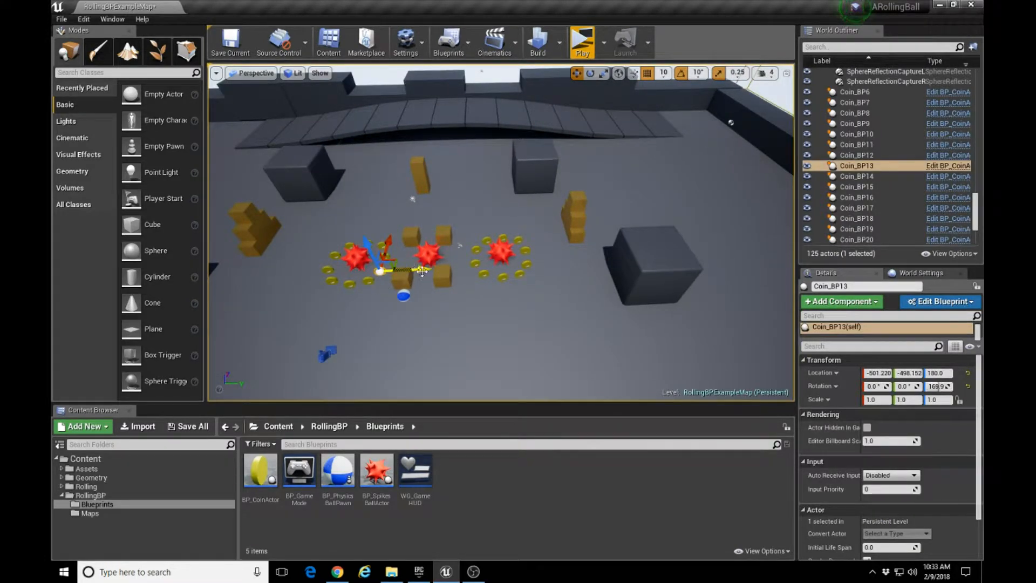
alt+drag(389, 239, 410, 199)
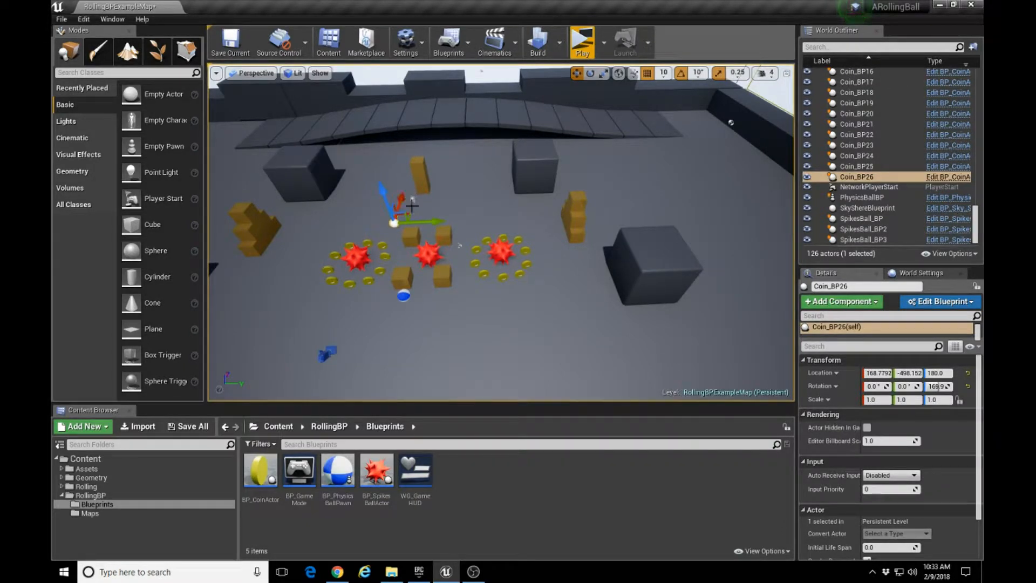
alt+drag(438, 221, 510, 222)
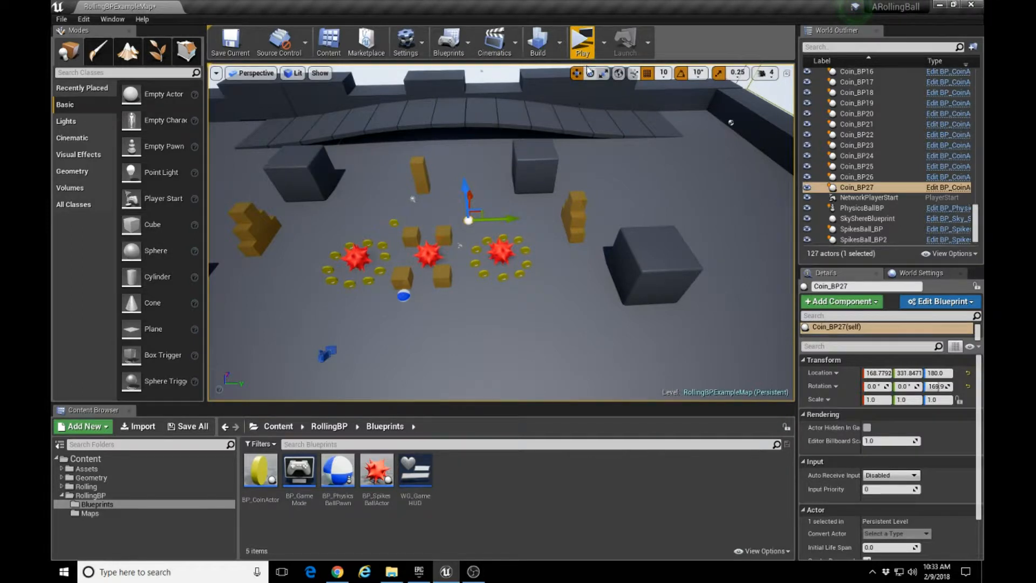
Play the level and roll the ball around the duplicated coin ring to collect its coins without hitting the spiked ball
click(583, 42)
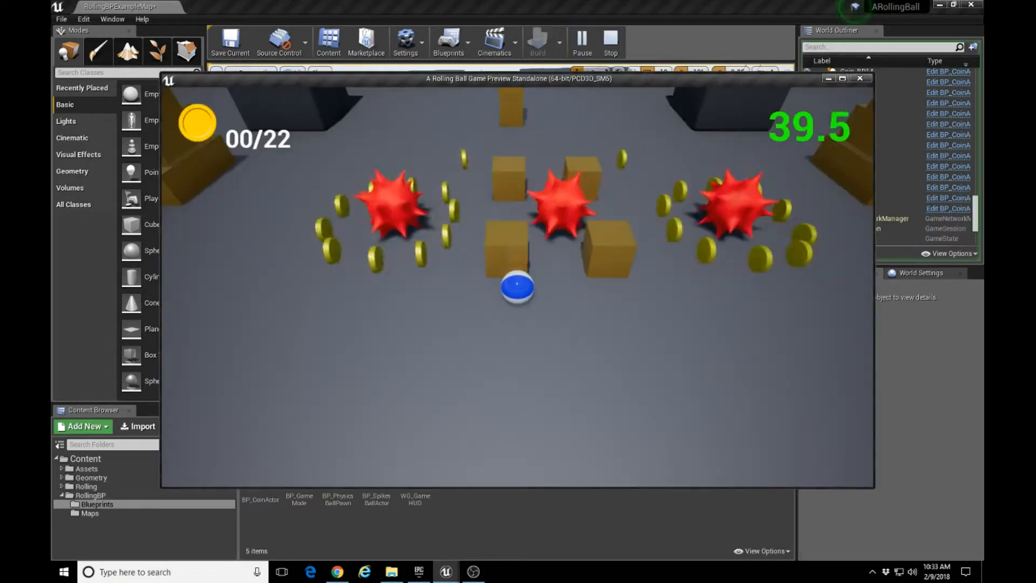
key(a)
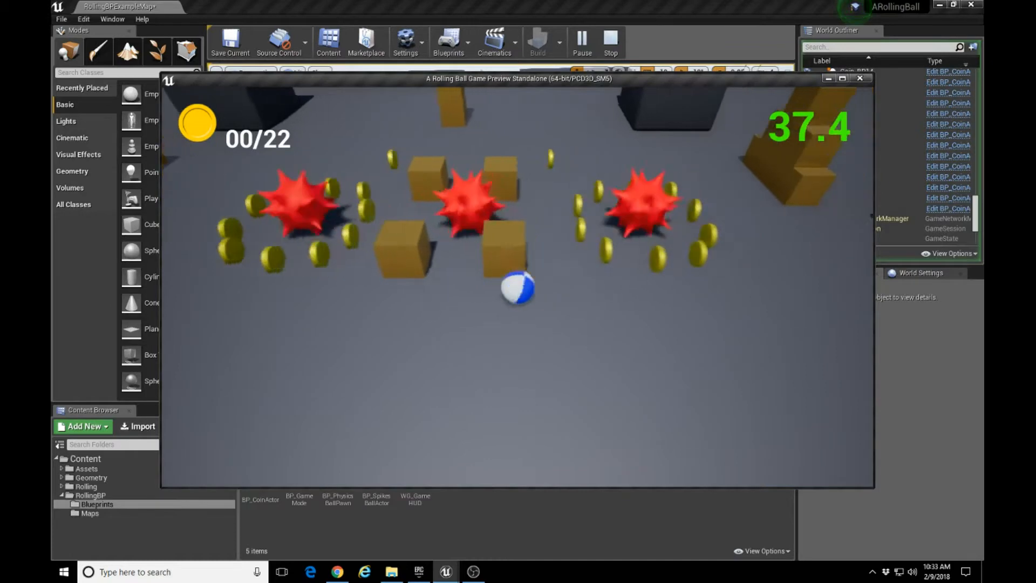
key(a)
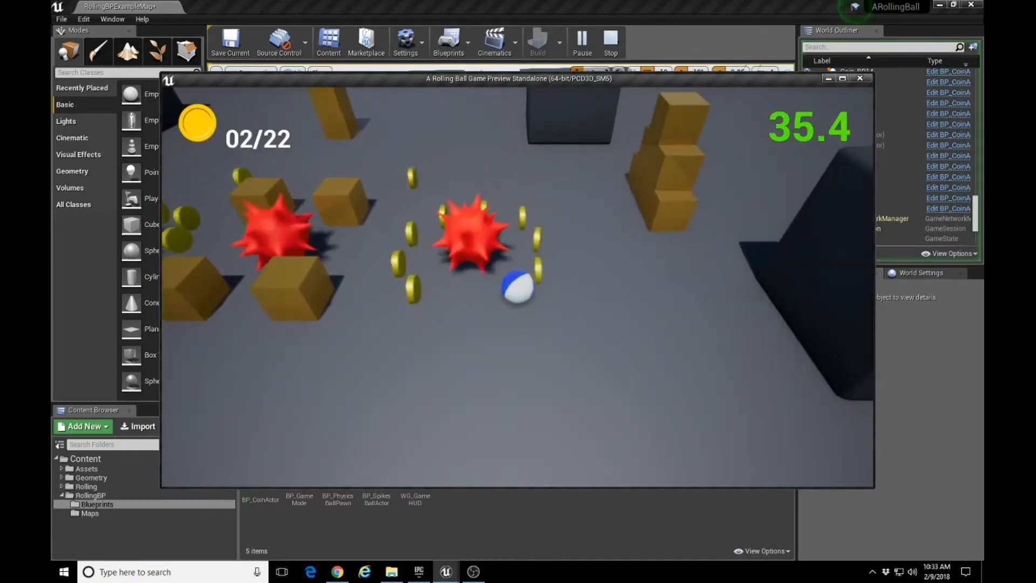
key(a)
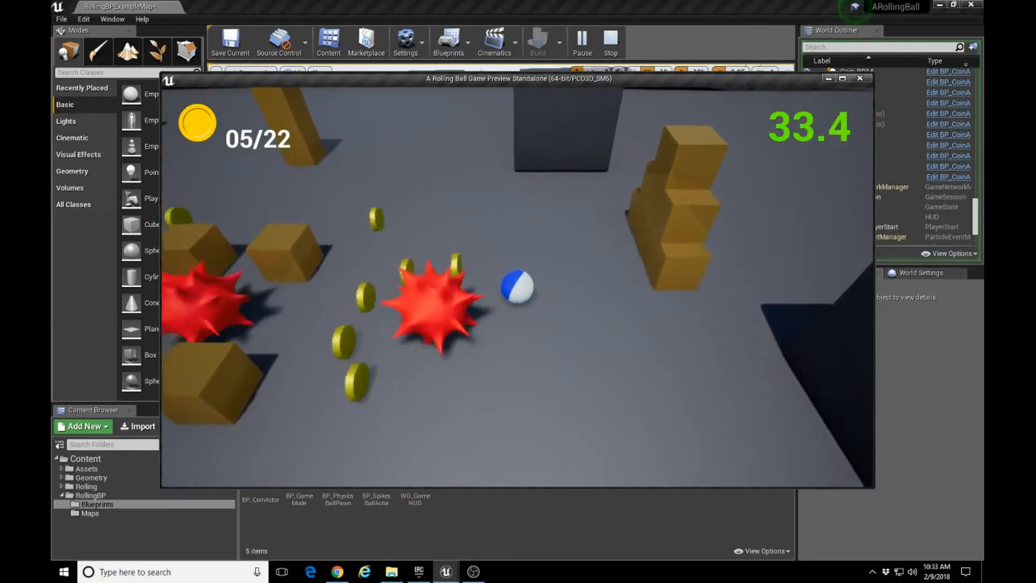
key(a)
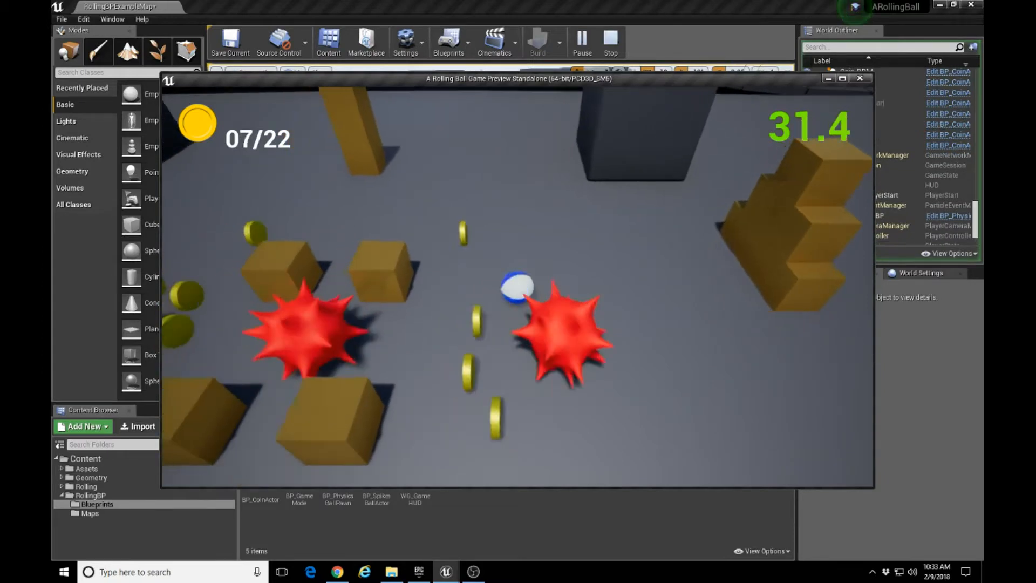
key(s)
key(d)
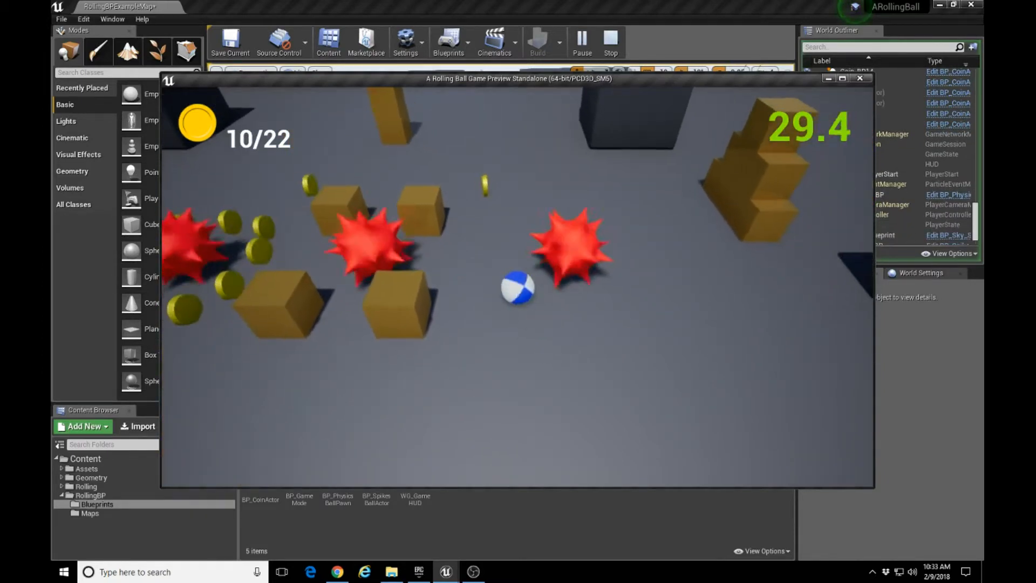
Steer the ball past the orange cubes and collect the two single coins placed behind them
key(a)
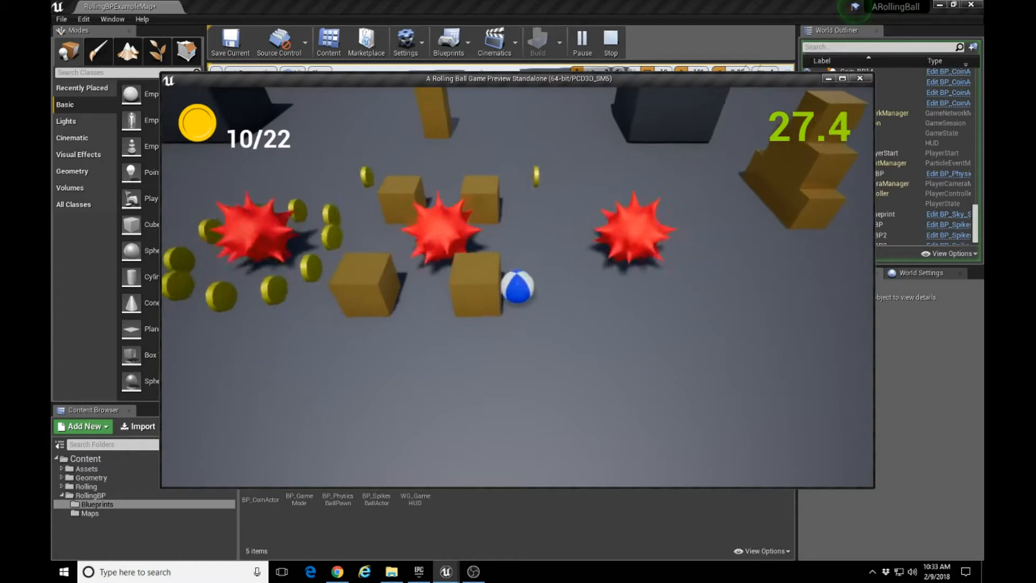
key(w)
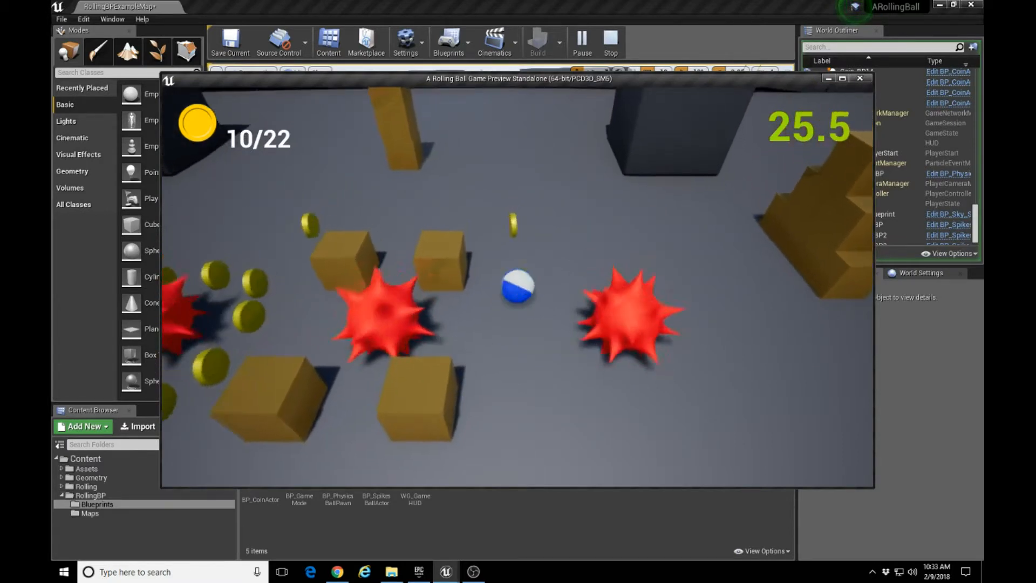
key(a)
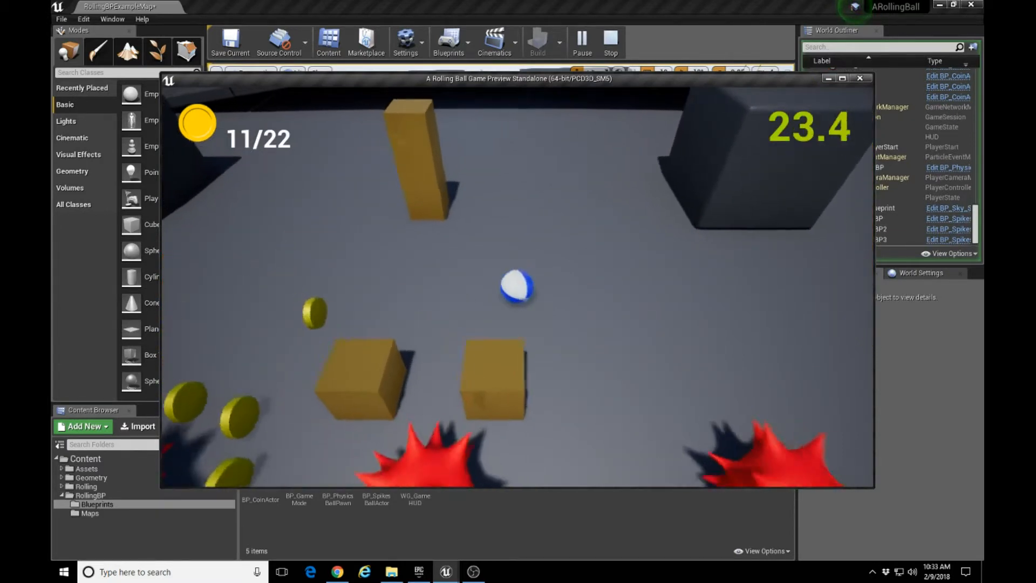
key(s)
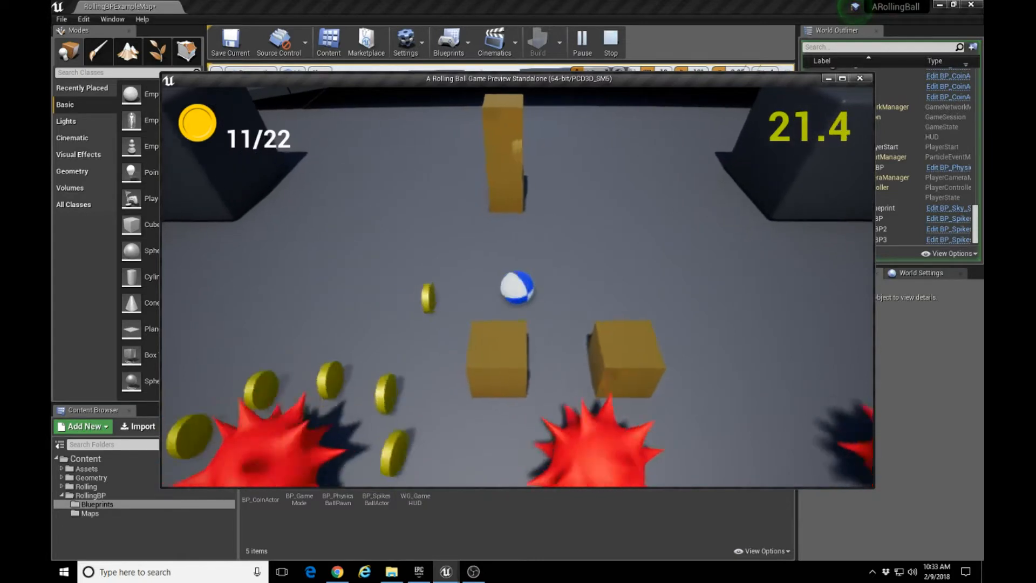
key(w)
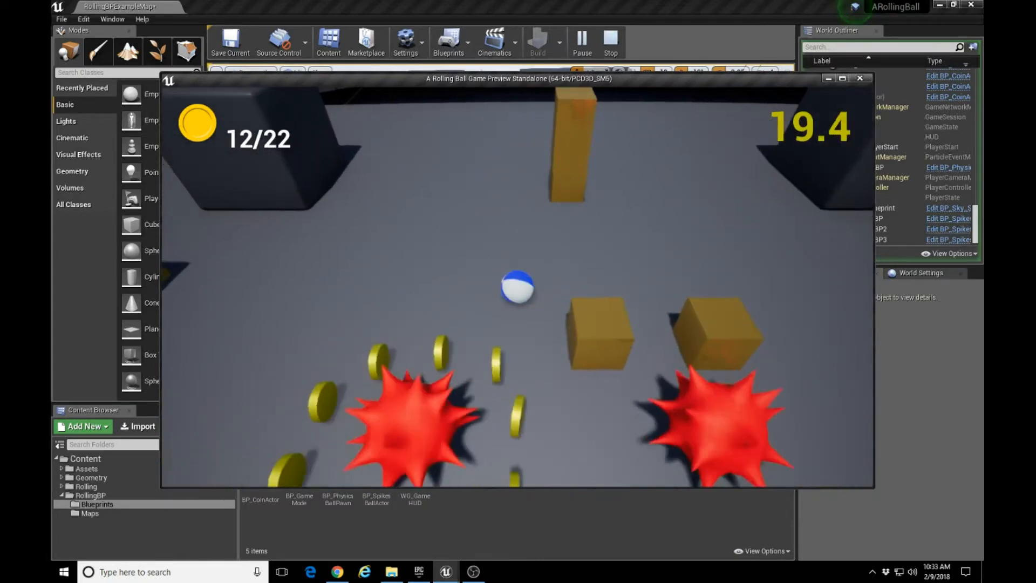
Steer the ball around the near side of the second coin ring, collecting its coins without touching the spiked ball
key(s)
key(d)
key(s)
key(a)
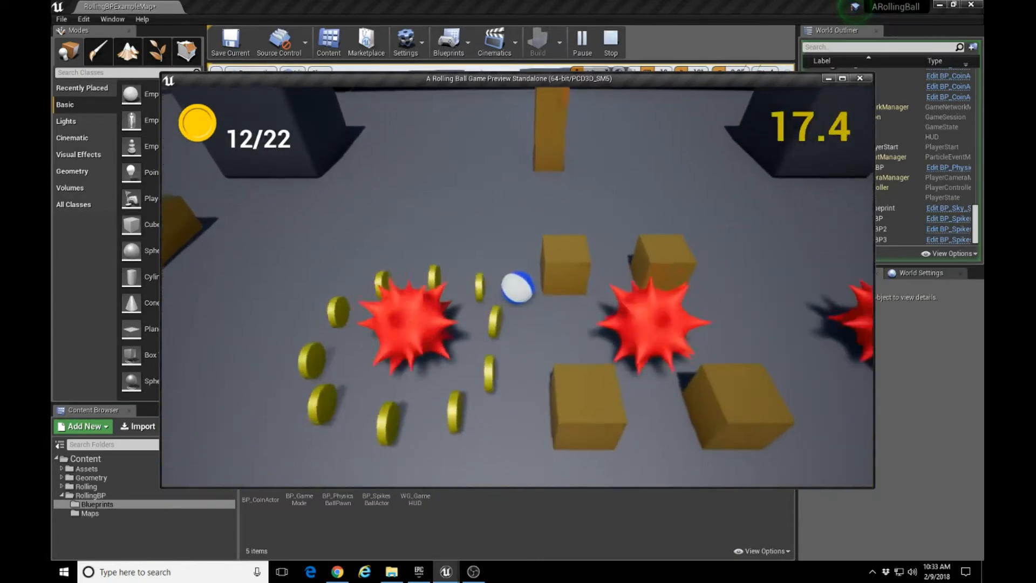
key(s)
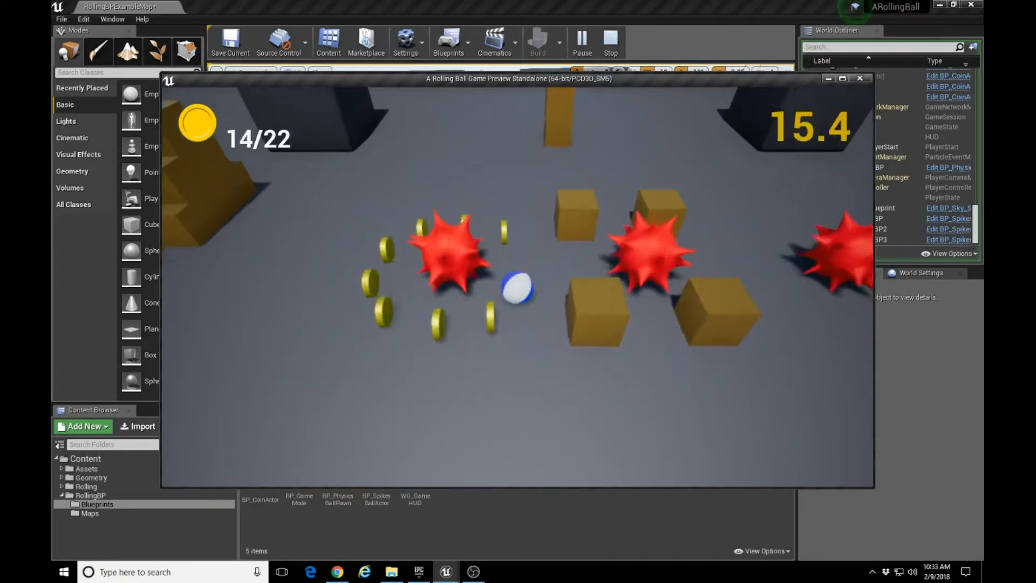
key(a)
key(w)
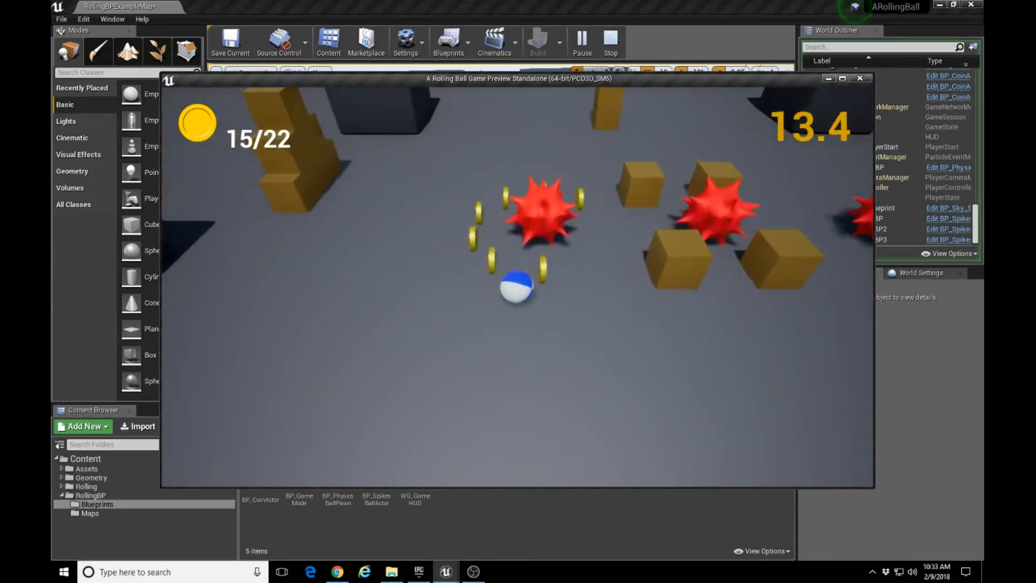
key(d)
key(d)
key(a)
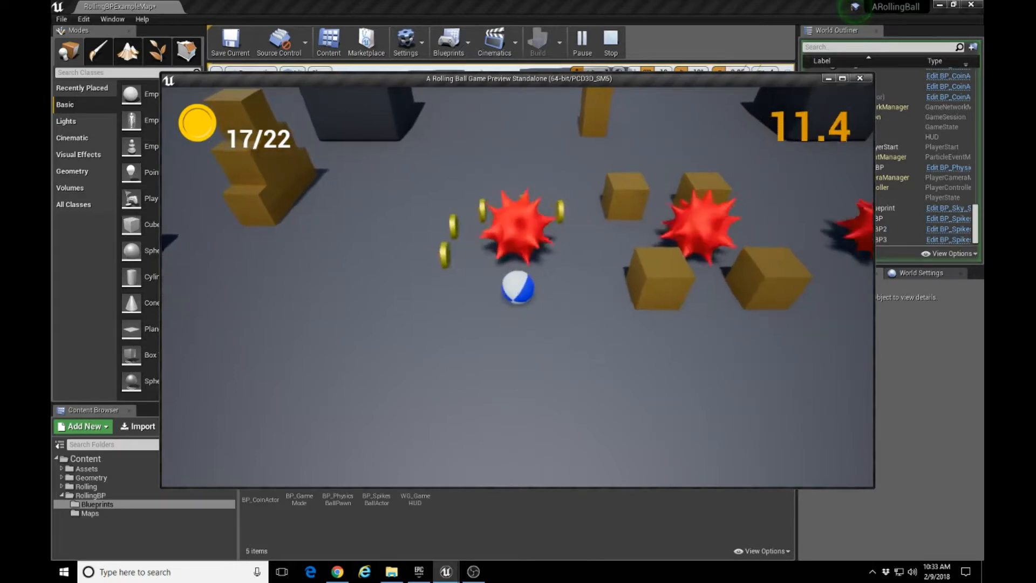
key(w)
key(d)
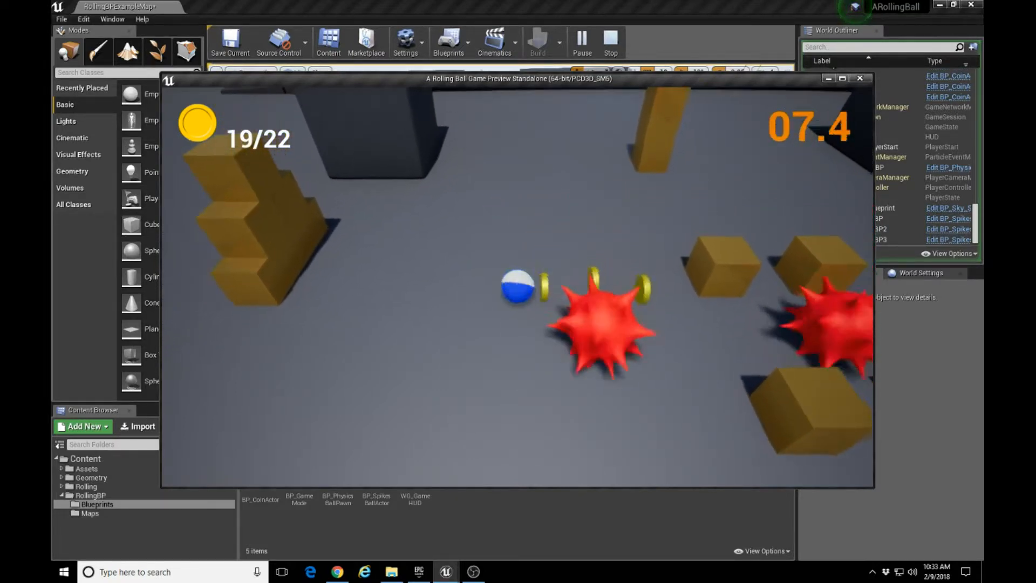
Go for the remaining coins behind the spiked ball before time runs out, and end the play session
key(s)
key(d)
key(s)
key(a)
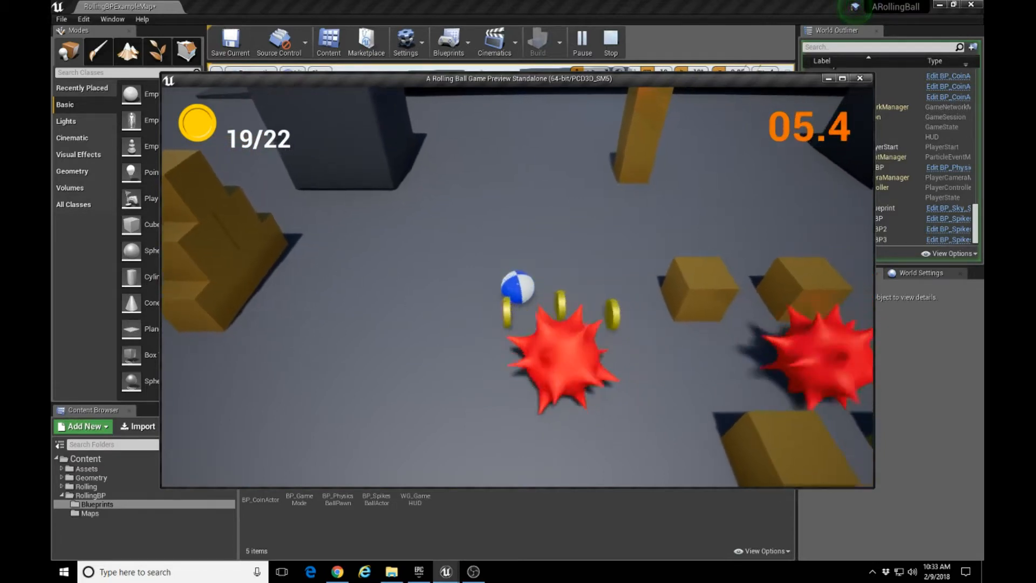
key(w)
key(d)
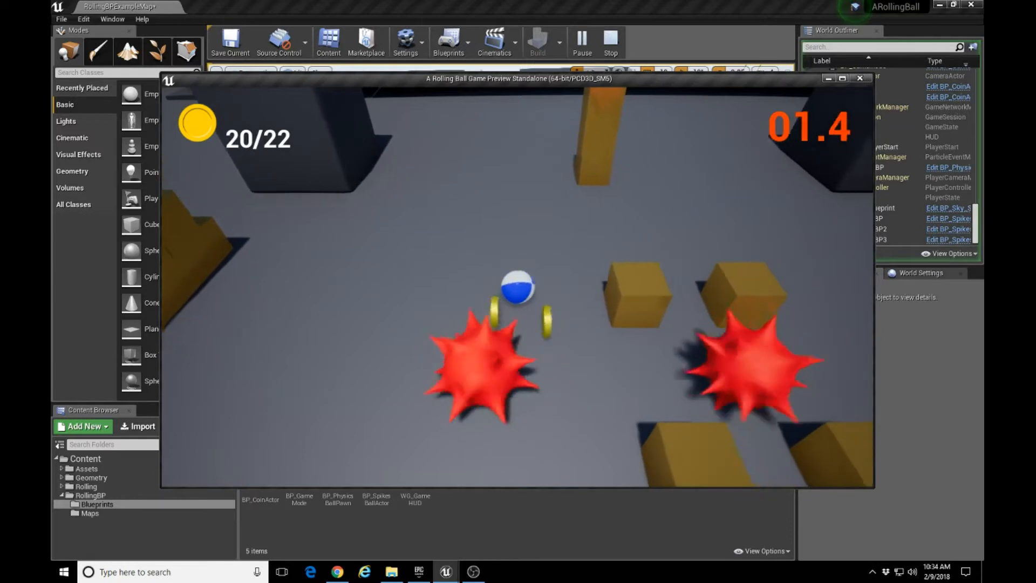
key(a)
key(s)
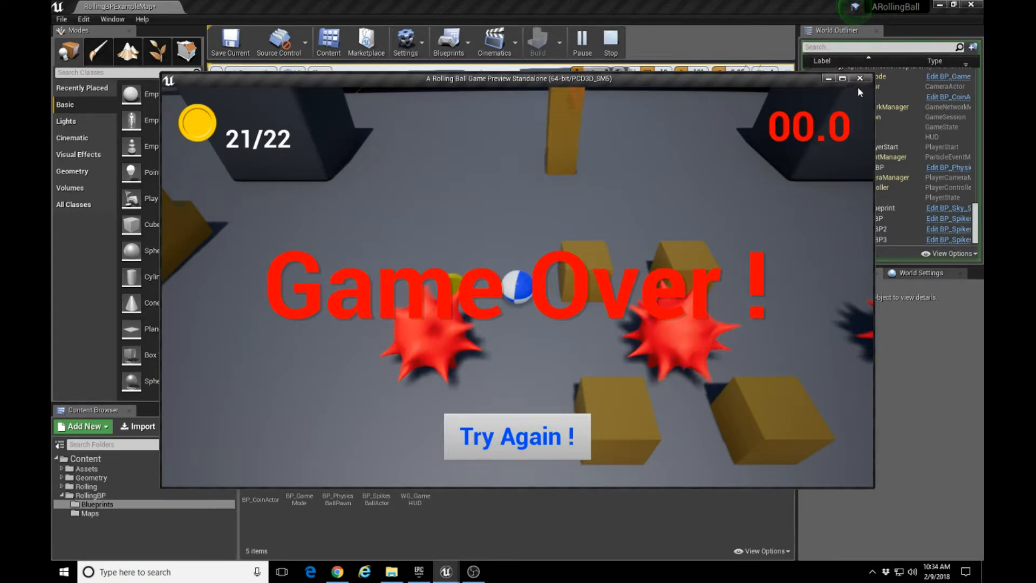
key(Escape)
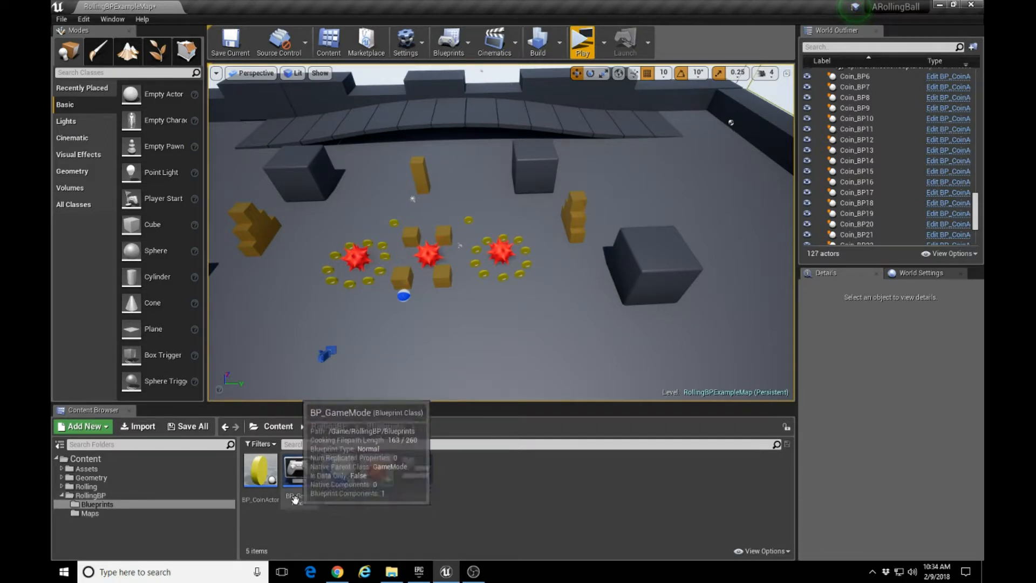
Open the BP_GameMode blueprint and view the start of its event graph
click(299, 475)
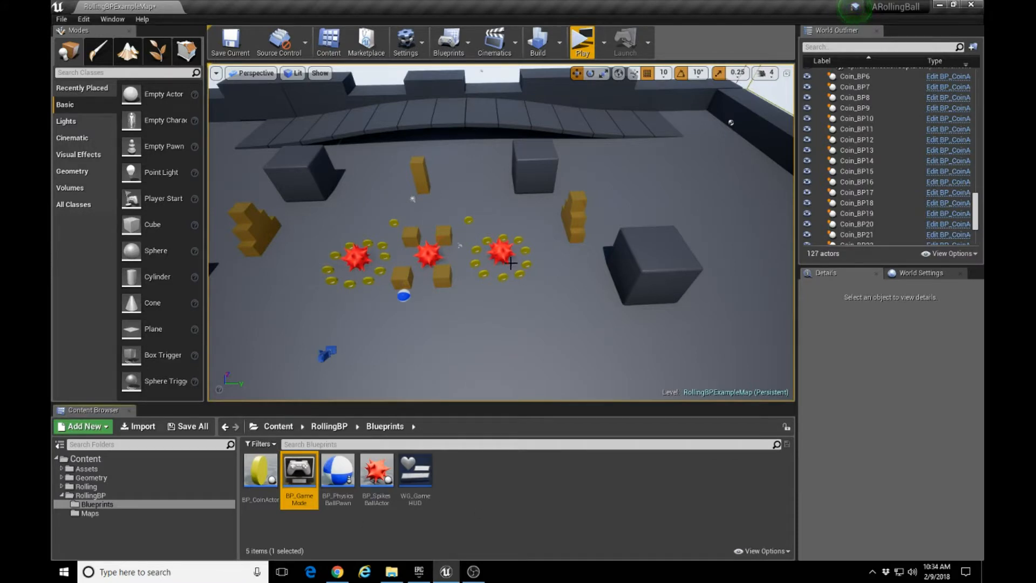
double_click(292, 452)
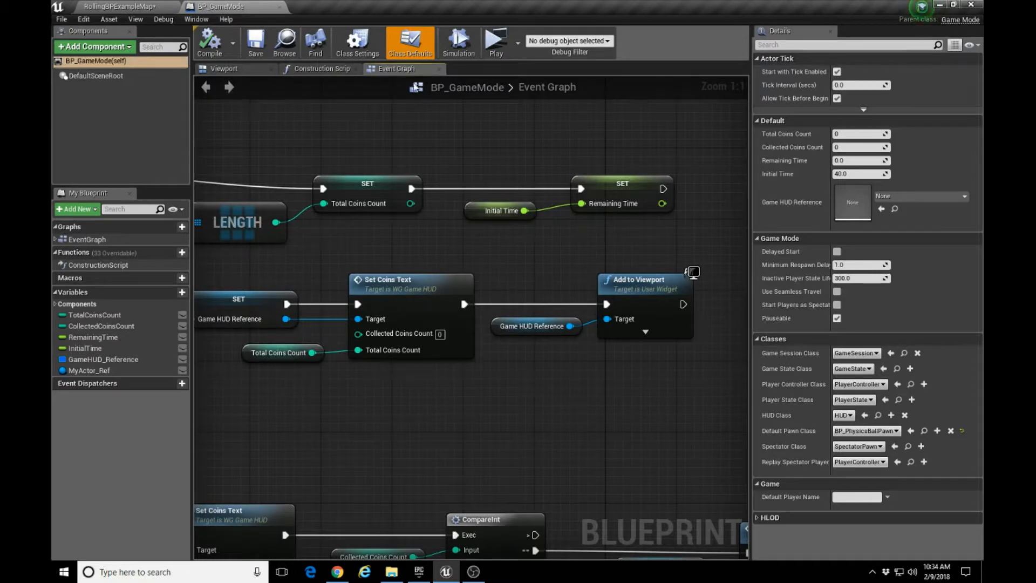
right_drag(373, 149, 502, 152)
scroll(384, 149, down, 2)
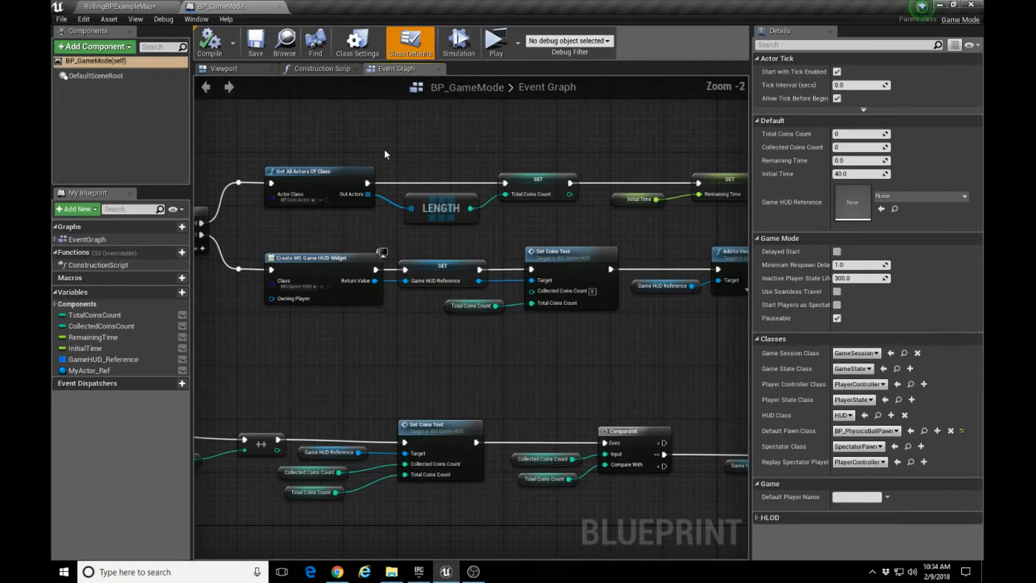
scroll(387, 155, down, 1)
right_drag(387, 155, 319, 140)
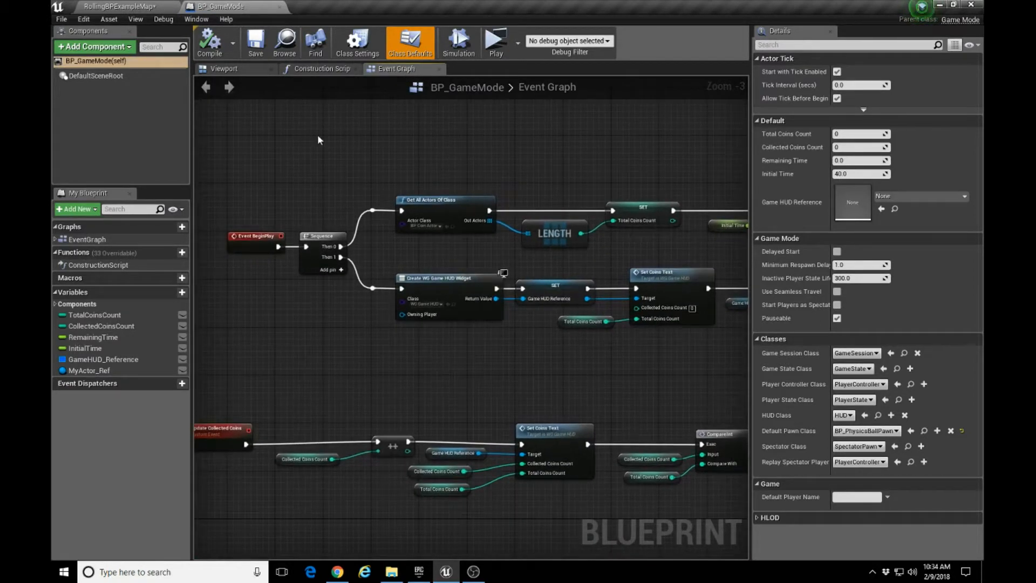
Check the blueprint's viewport and construction script, and return to the event graph
click(247, 69)
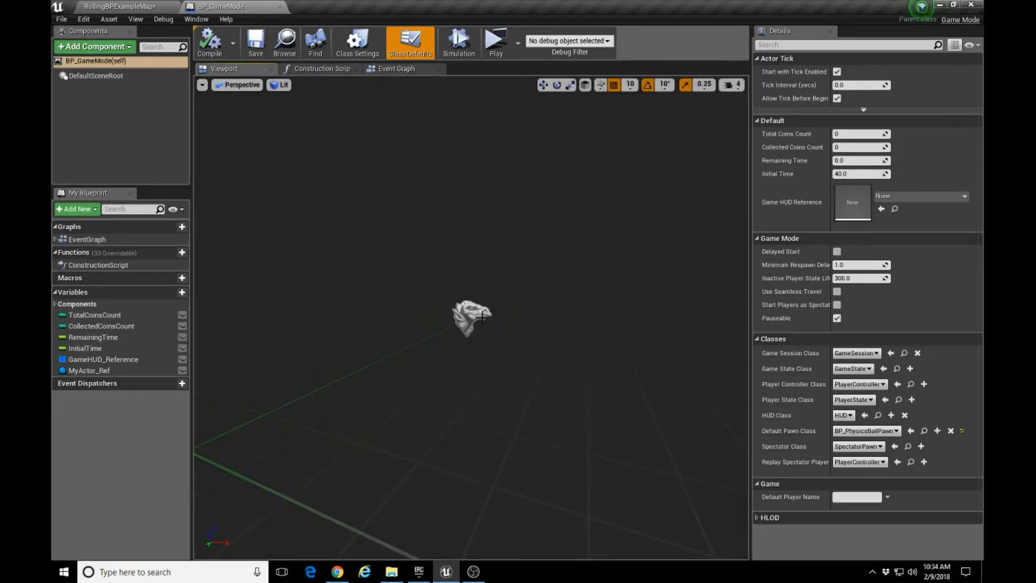
click(322, 69)
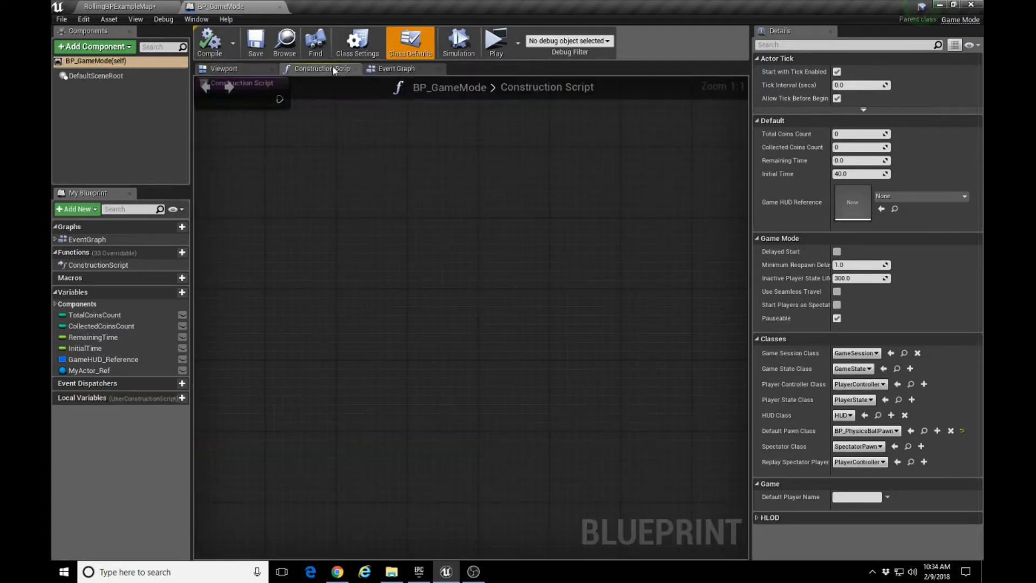
click(411, 69)
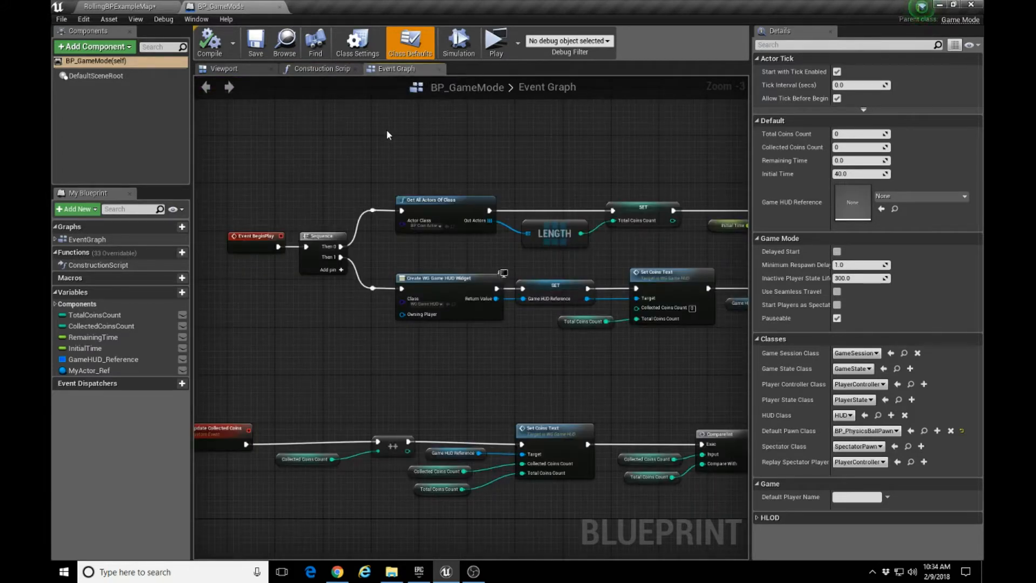
Examine the Event BeginPlay chain, from the Sequence and coin counting to the HUD creation and Remaining Time nodes
right_drag(306, 173, 424, 131)
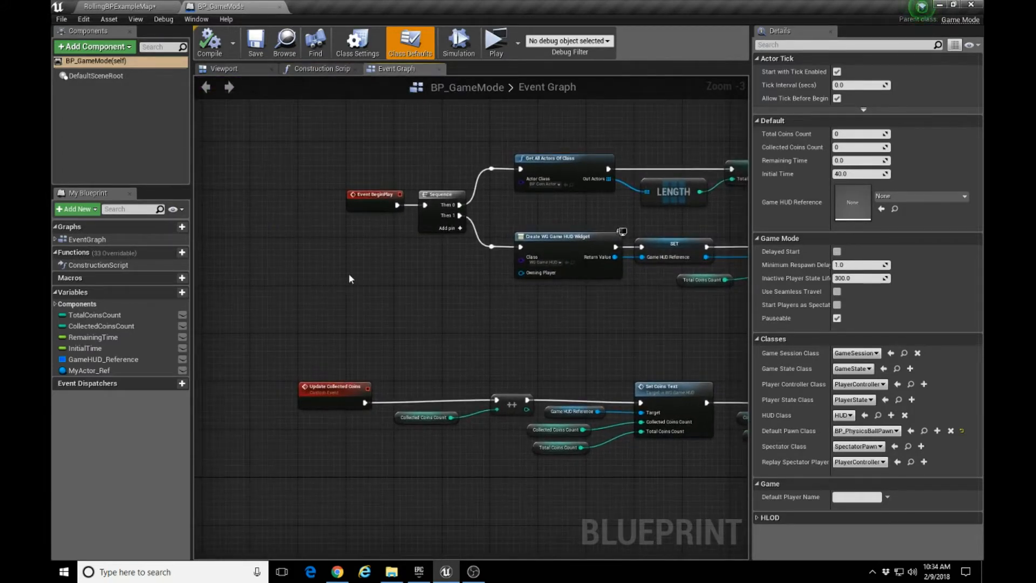
scroll(349, 279, up, 3)
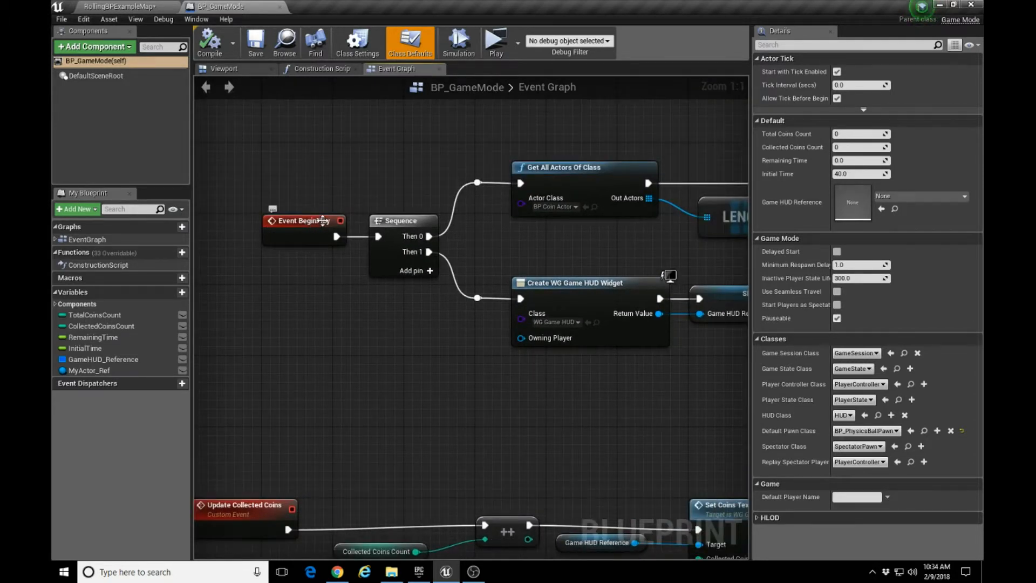
right_drag(373, 343, 251, 344)
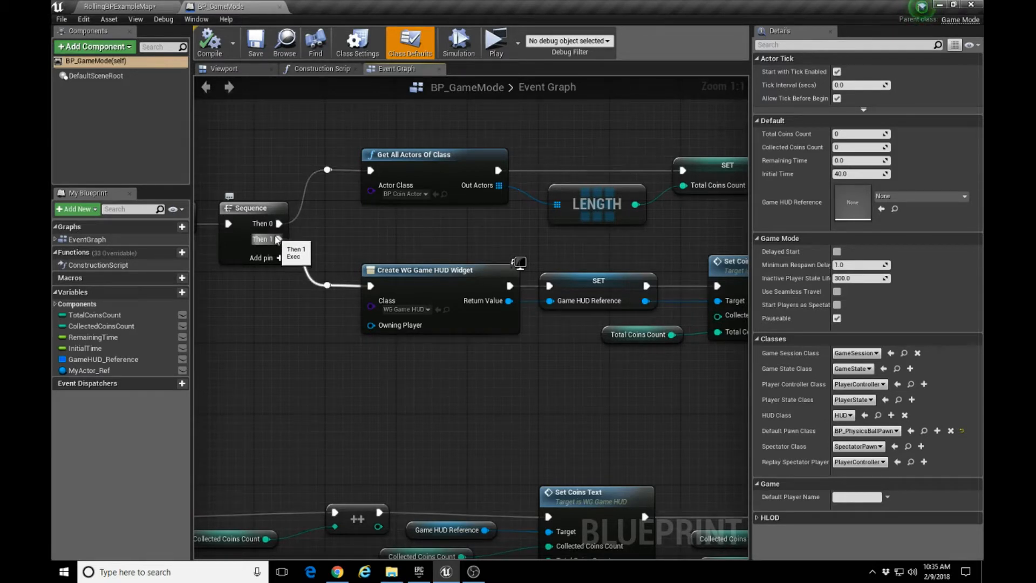
right_drag(347, 280, 300, 255)
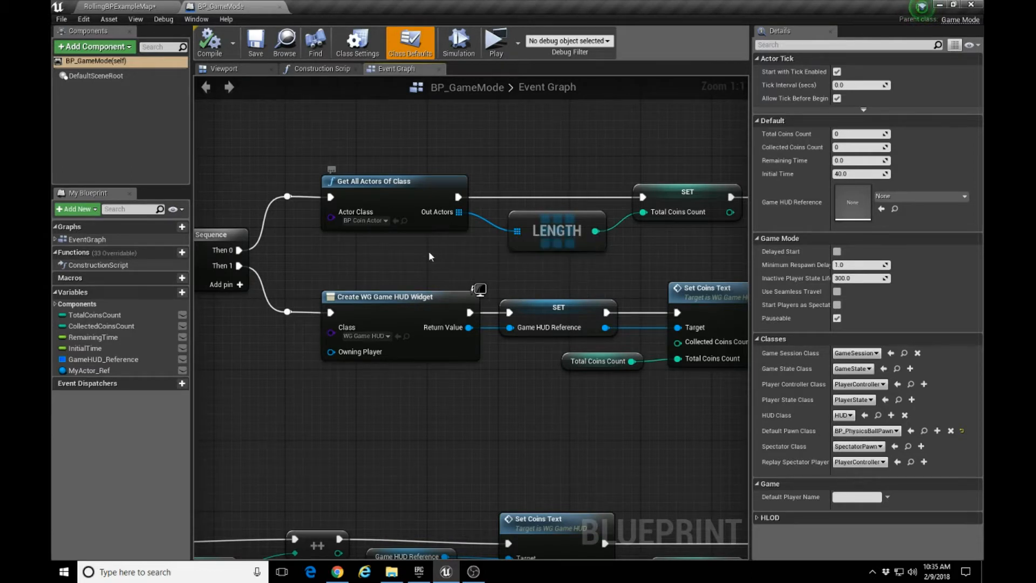
right_drag(432, 249, 252, 244)
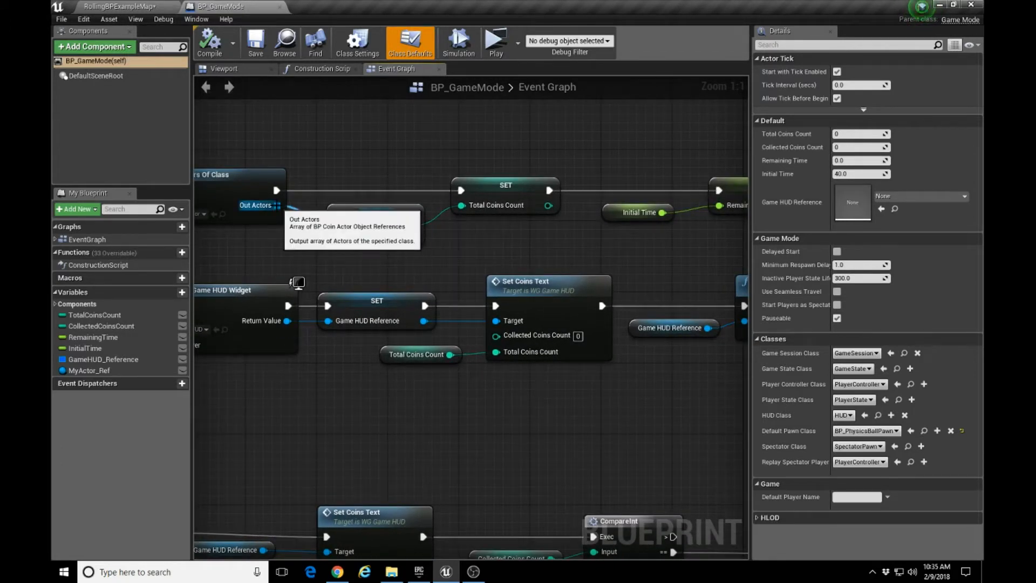
mouse_move(255, 231)
right_down()
mouse_move(300, 235)
mouse_move(254, 244)
right_up()
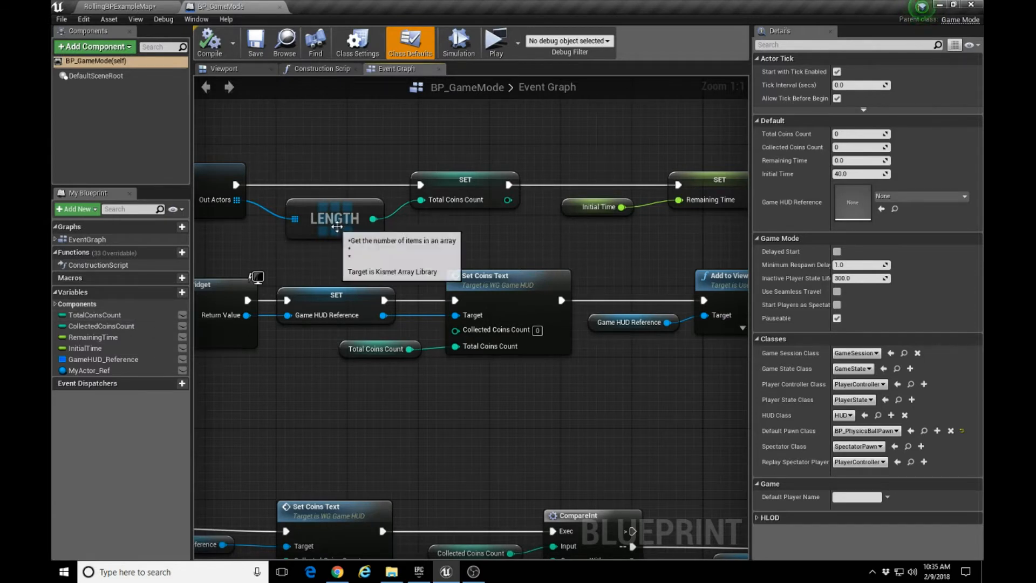
right_drag(486, 228, 349, 231)
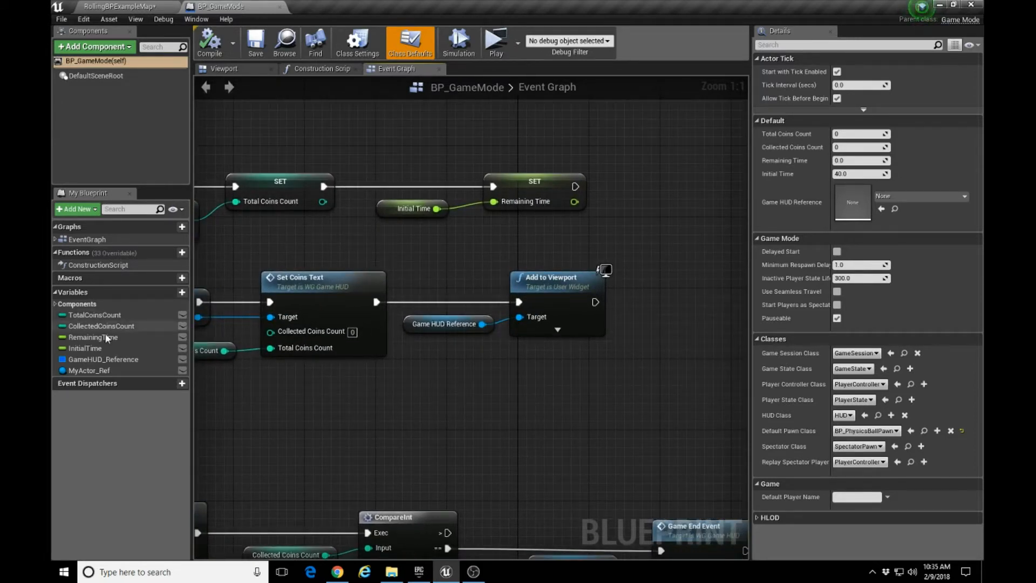
Set the default value of the InitialTime variable to 50, compile and save BP_GameMode, and close the blueprint
click(389, 212)
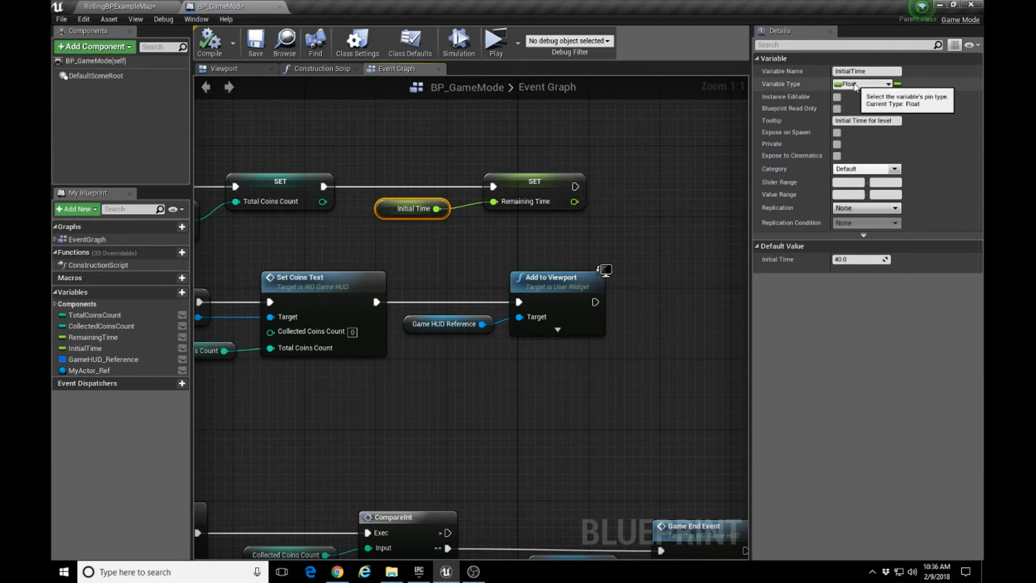
click(840, 260)
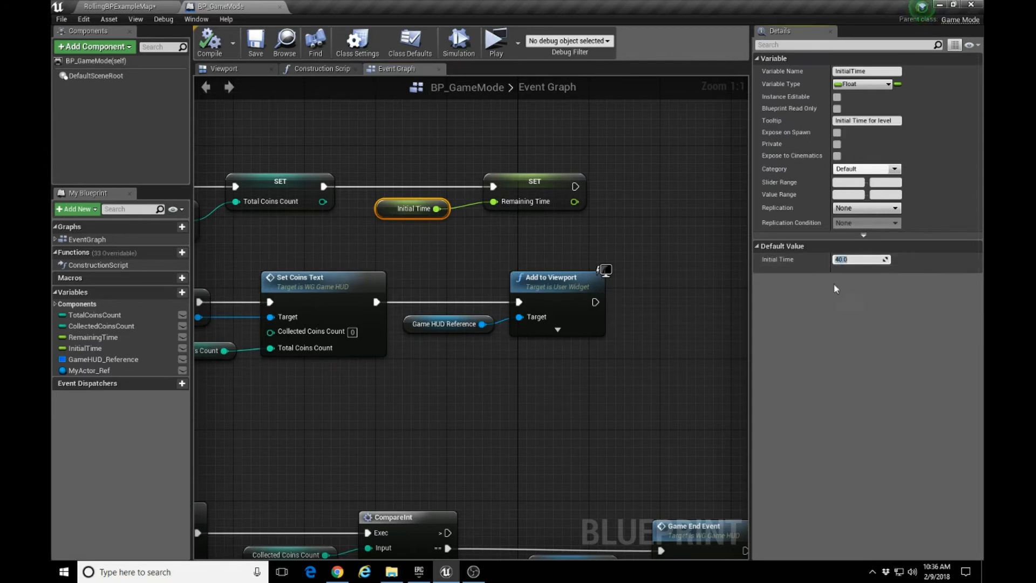
text(50)
key(Return)
click(215, 48)
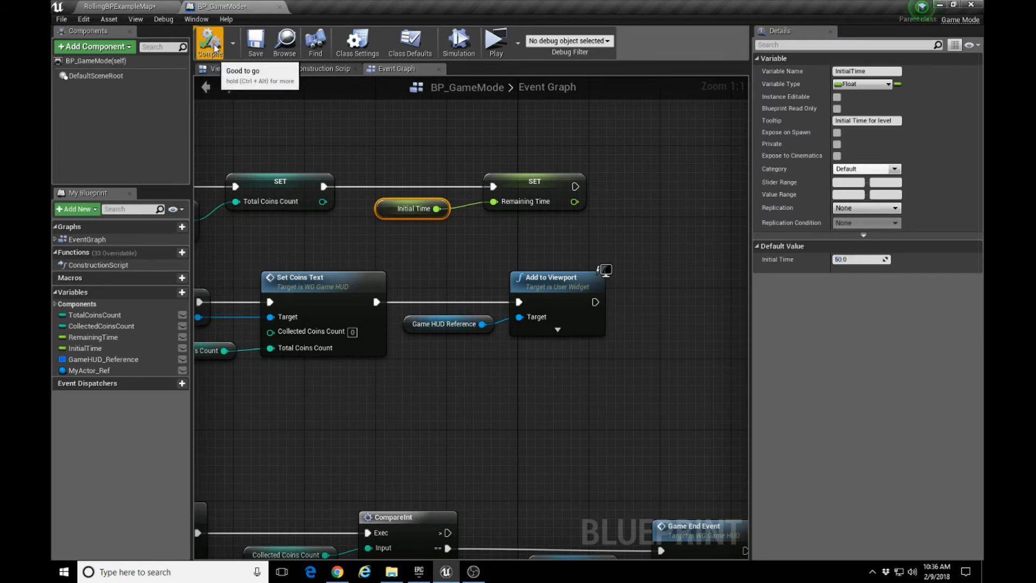
click(255, 46)
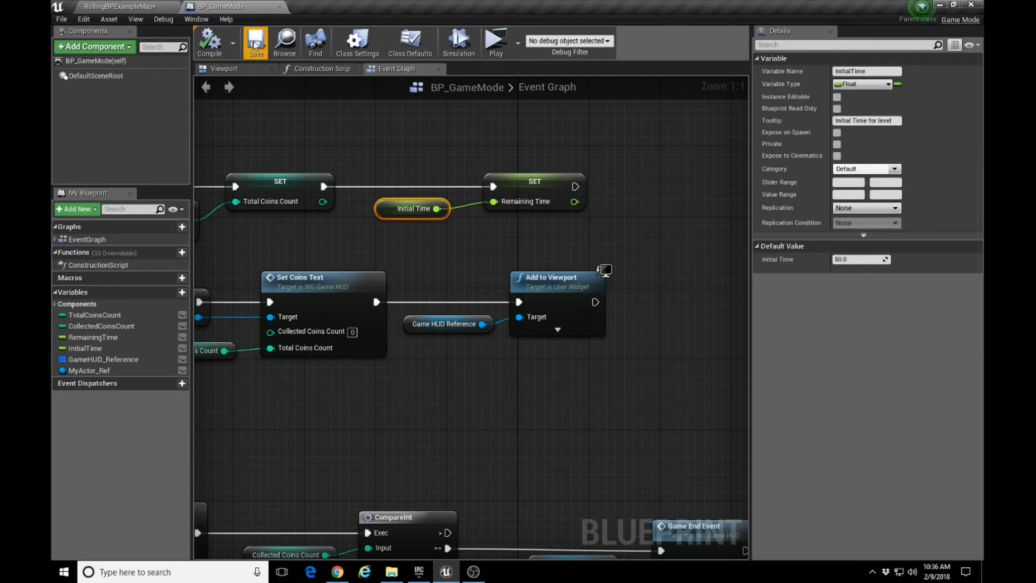
click(280, 7)
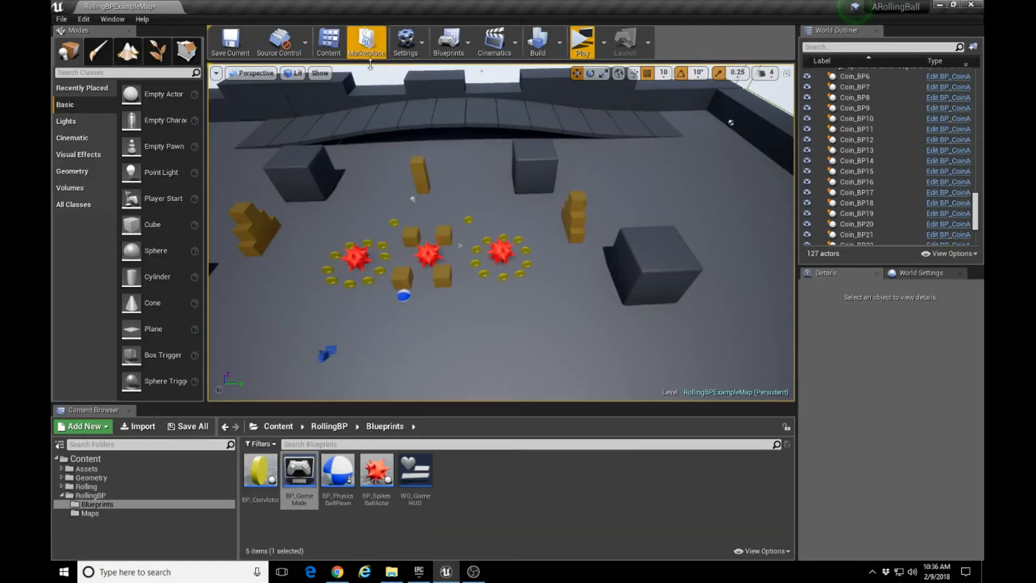
Play the level to test the new time limit, collecting coins around the right-hand ring, and end the session
click(582, 41)
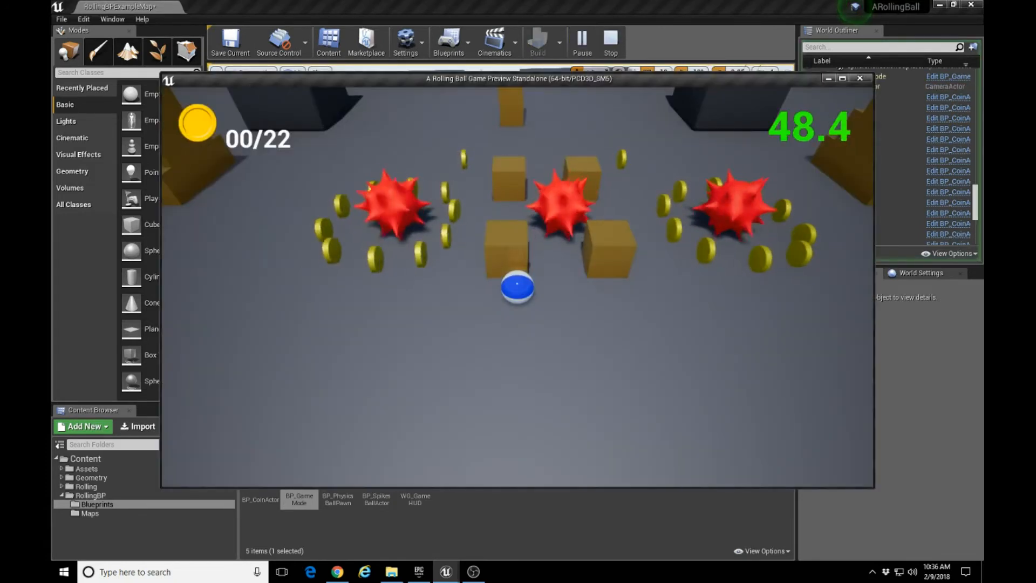
key(d)
key(w)
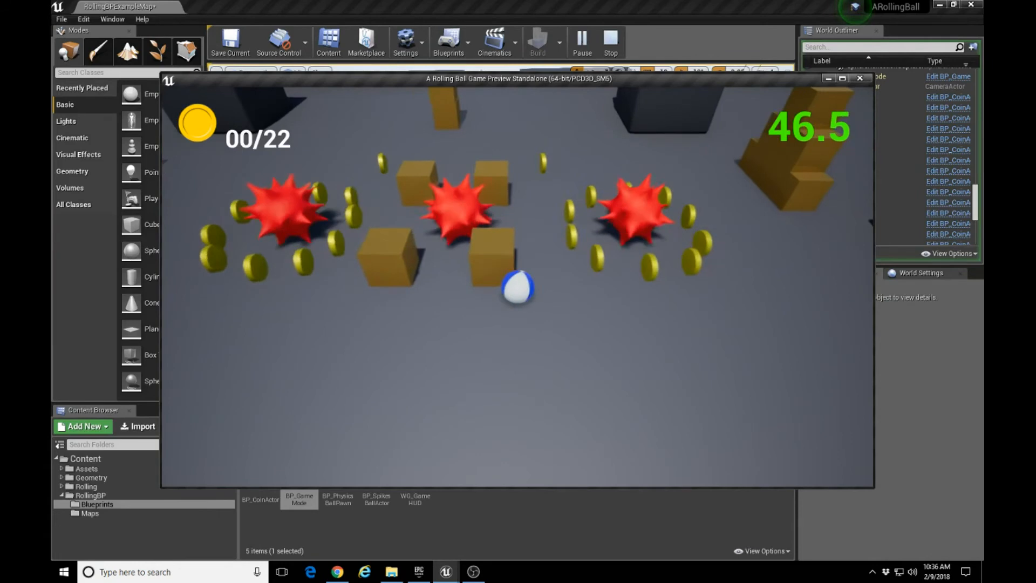
key(d)
key(w)
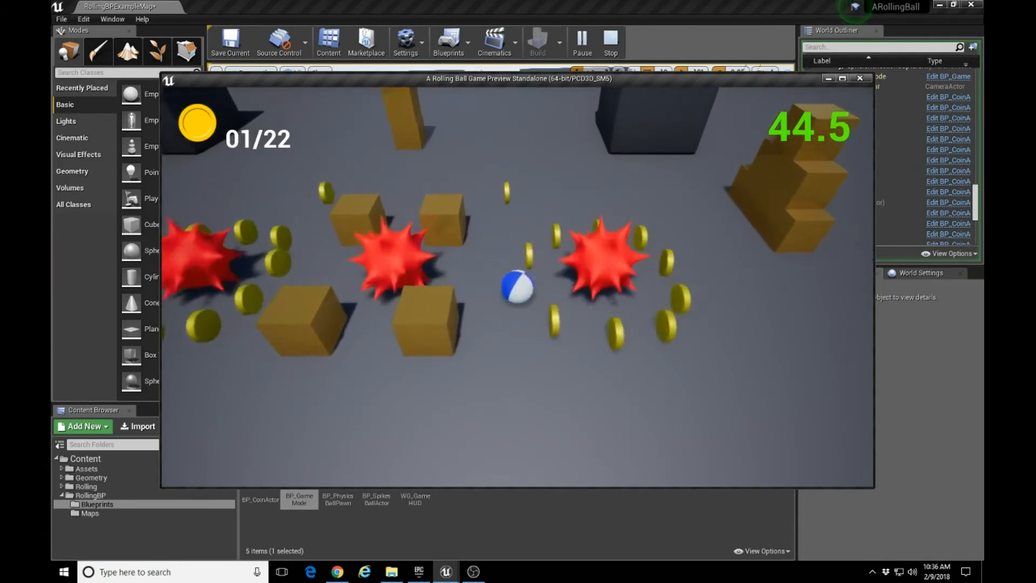
key(w)
key(d)
key(s)
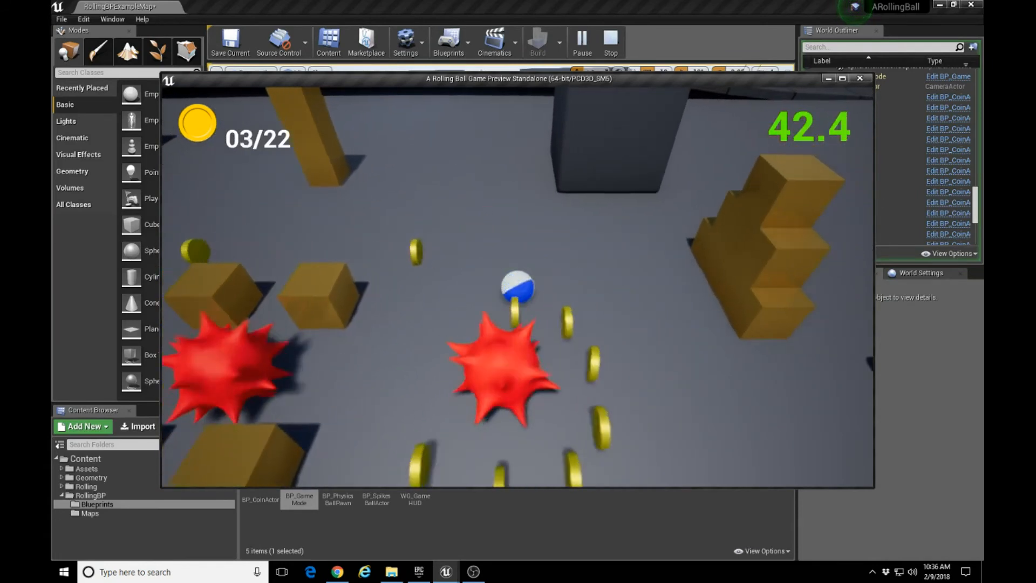
key(s)
key(a)
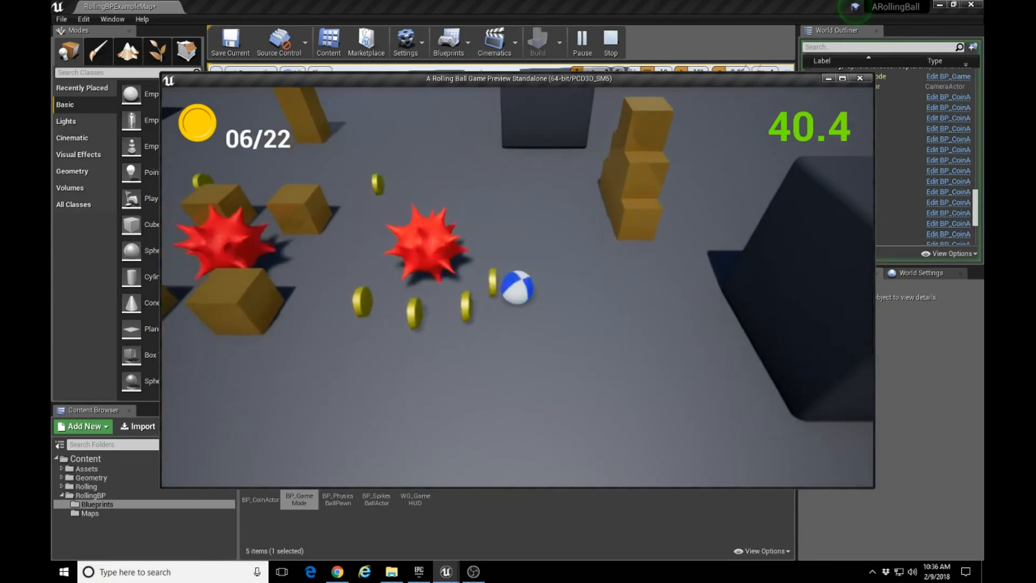
key(a)
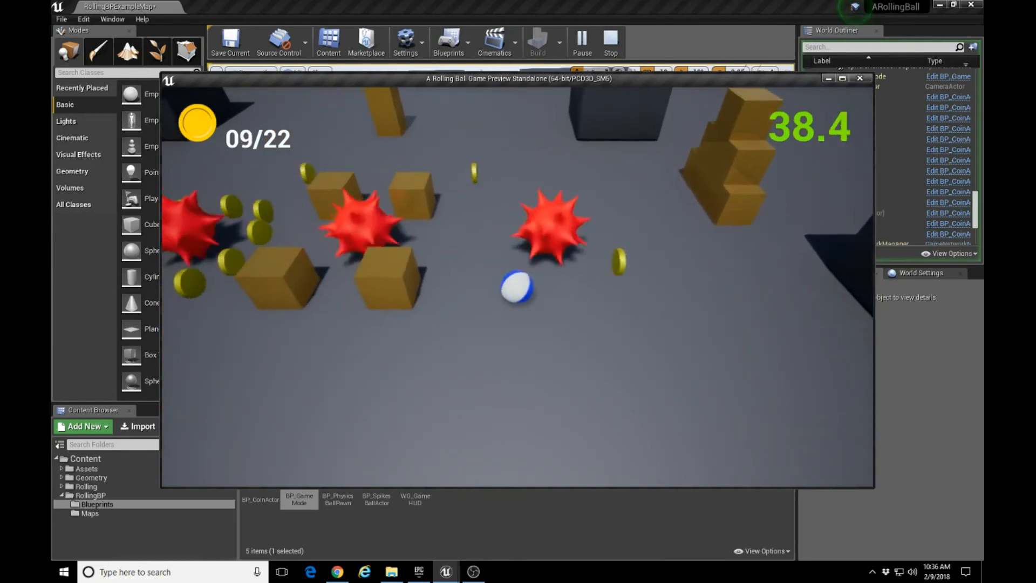
key(Escape)
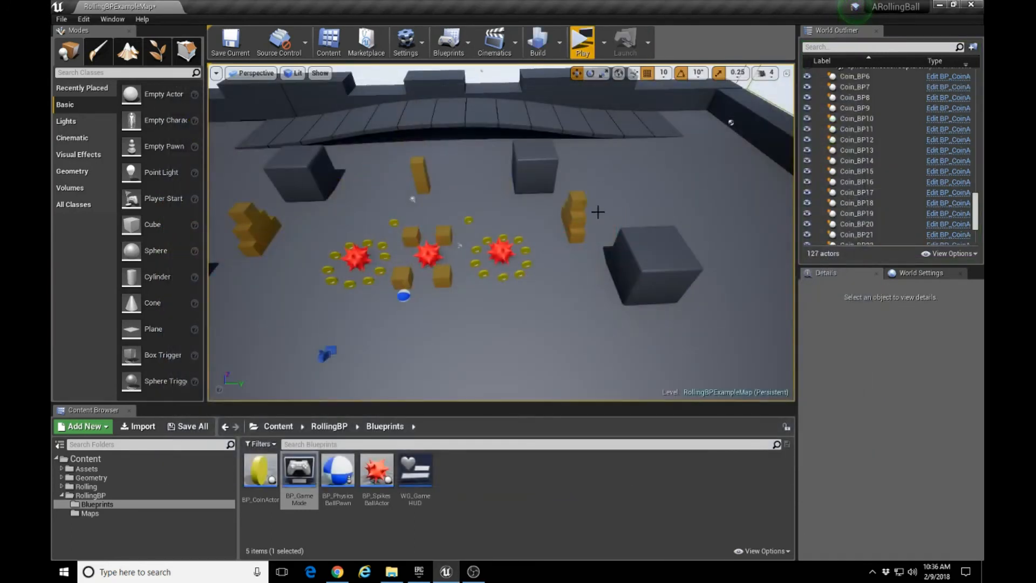
right_drag(492, 327, 400, 218)
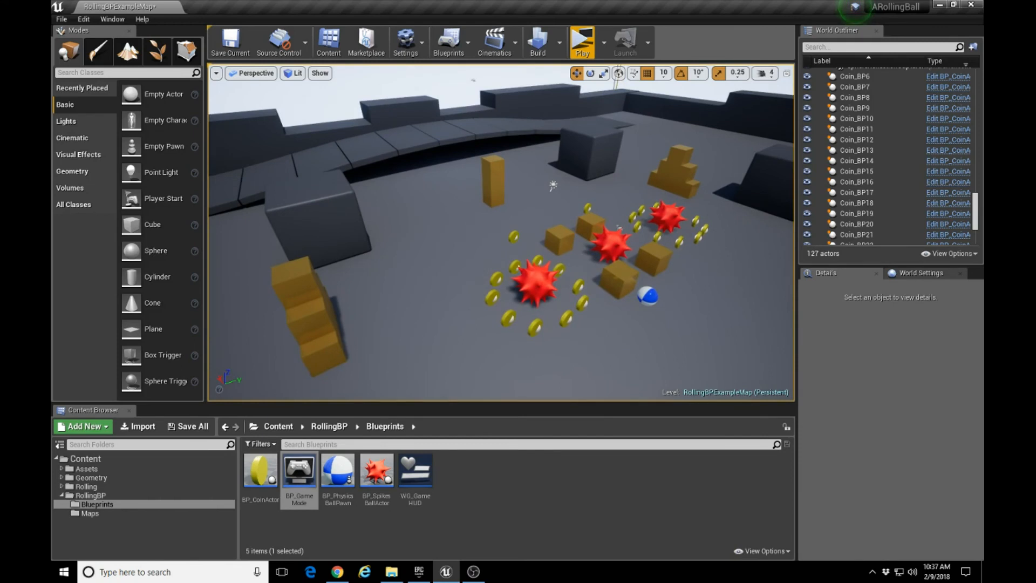